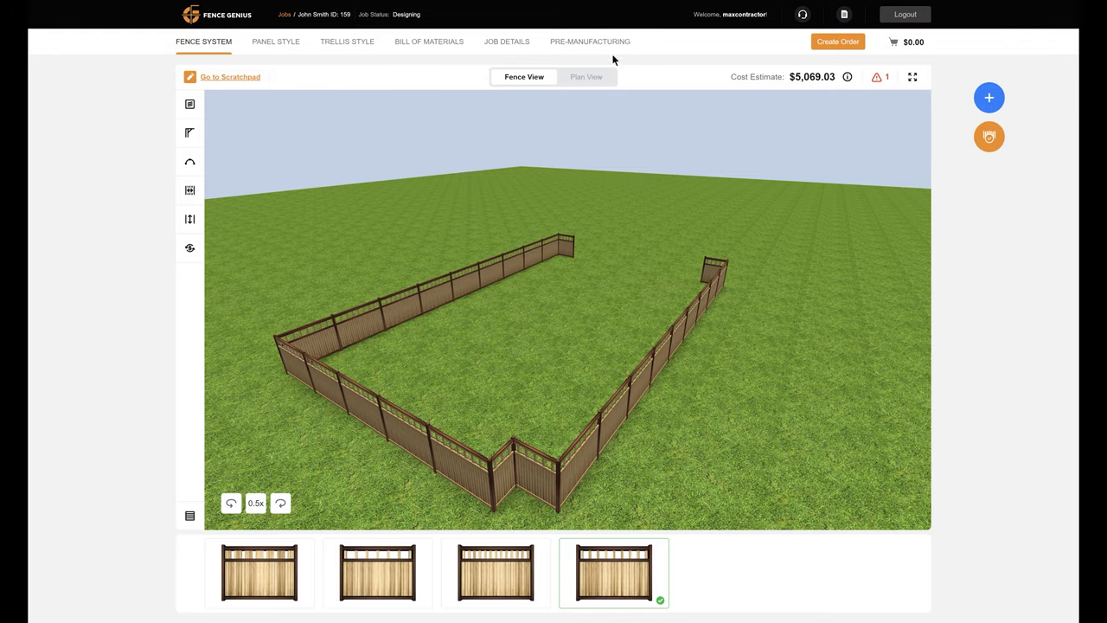
- Show the cutting details for boards R6, R5 and R4 on the pre-manufacturing tab
left_click(608, 45)
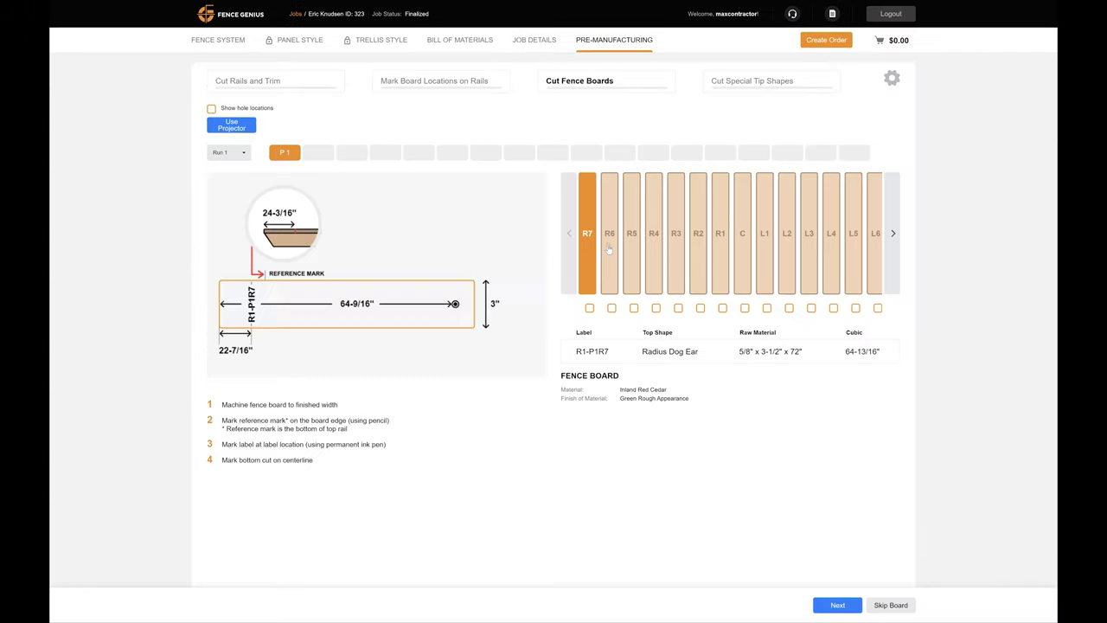
left_click(608, 246)
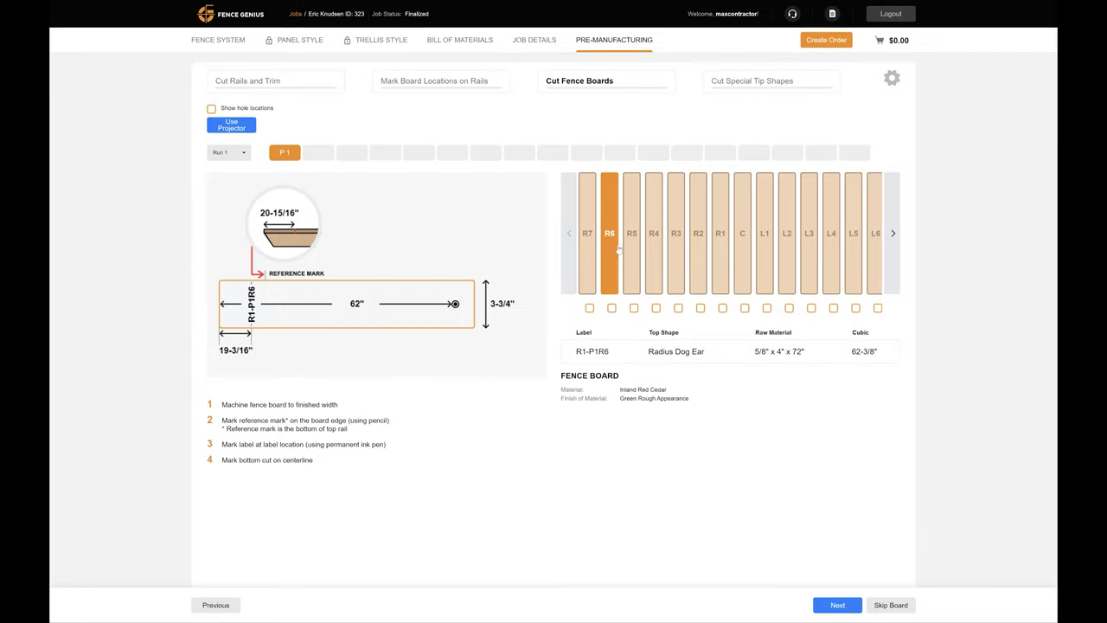
left_click(632, 250)
left_click(654, 252)
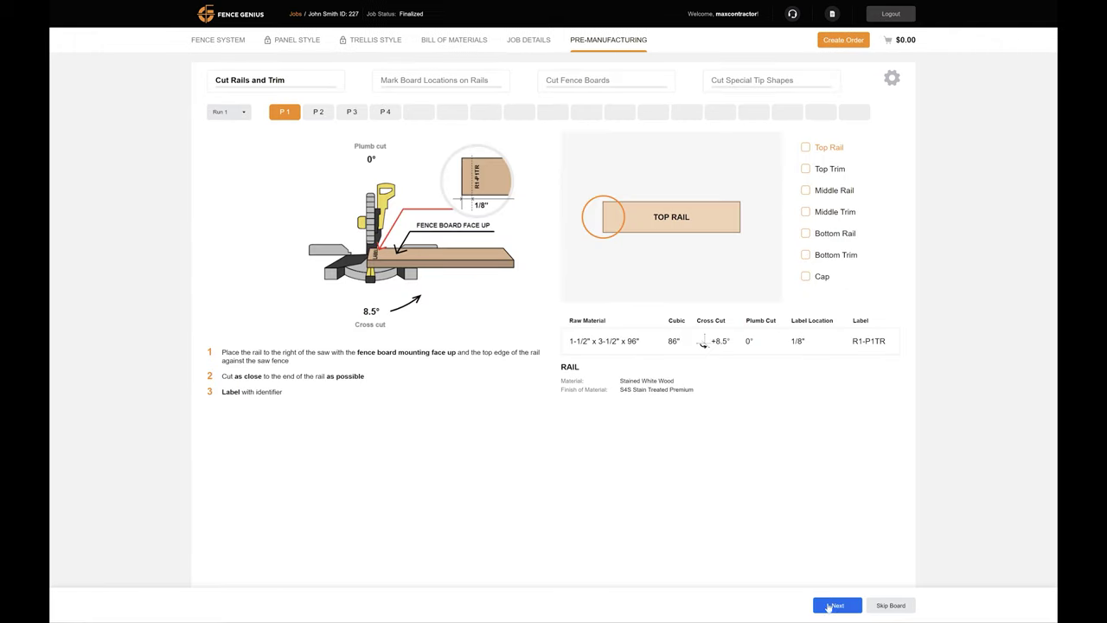
- Step through the rail and trim cuts from Top Rail to Bottom Trim
left_click(835, 605)
left_click(834, 606)
left_click(835, 605)
left_click(834, 605)
left_click(834, 607)
left_click(833, 607)
left_click(834, 607)
left_click(834, 607)
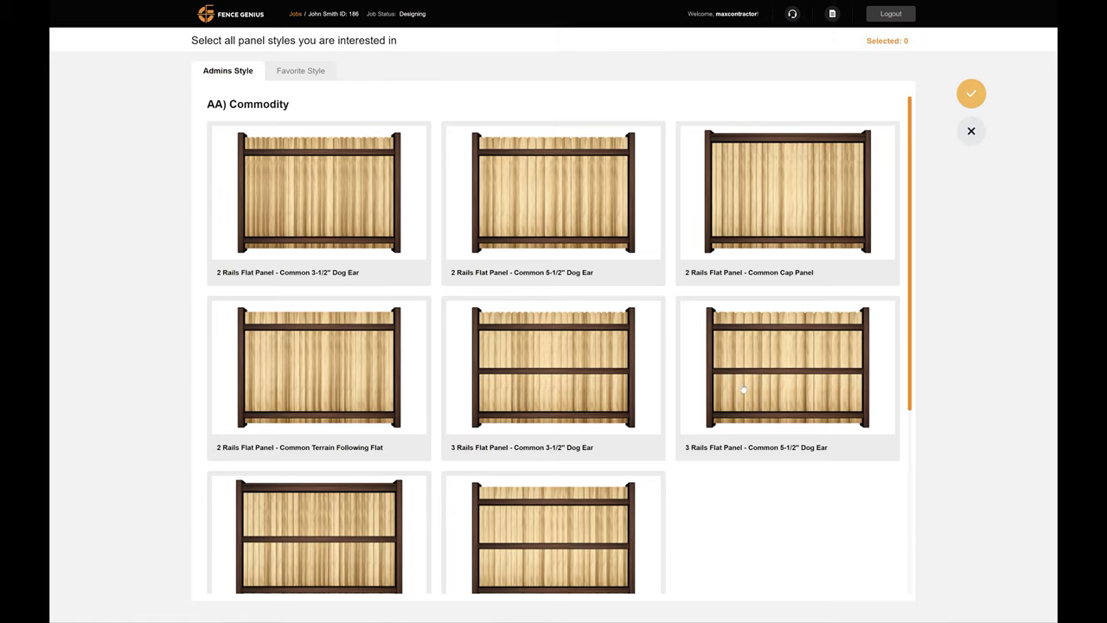
- Select the 5-1/2" Dog Ear, Lattice Top Pattern F, 1 by 1 Lattice and 1 by 2 Lattice styles
left_click(704, 450)
scroll(705, 500, "down", 5)
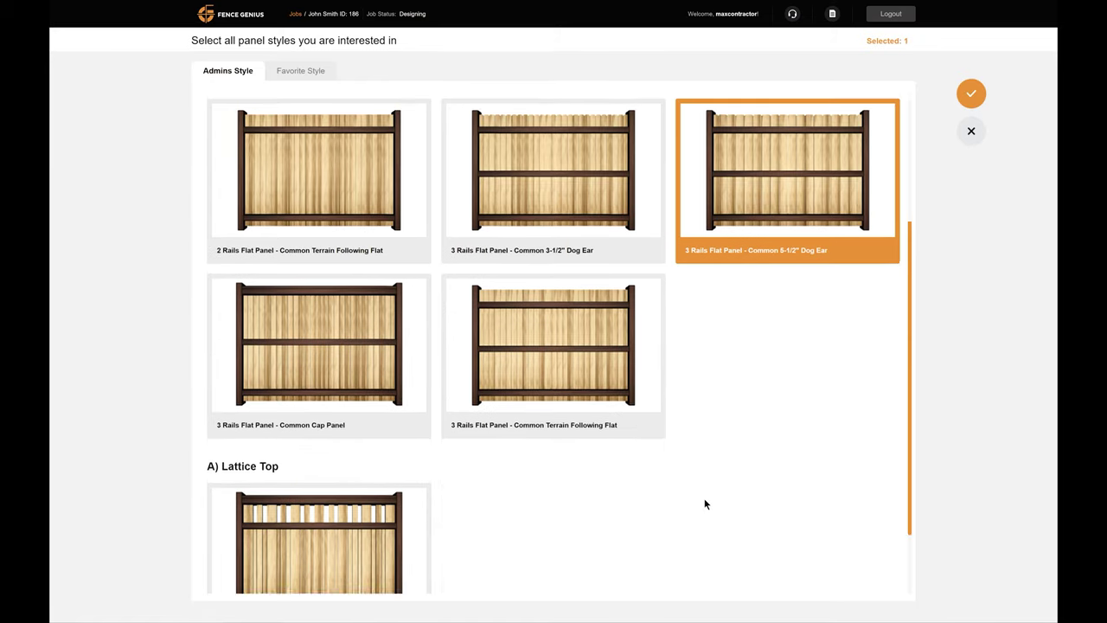
left_click(542, 582)
left_click(557, 373)
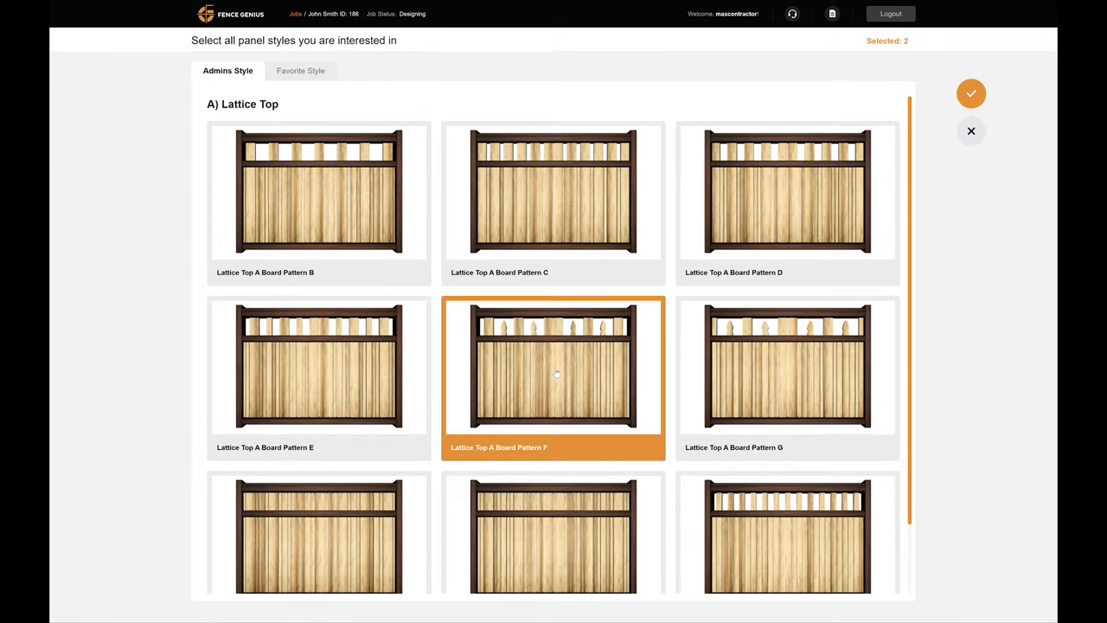
scroll(865, 496, "down", 1)
left_click(864, 495)
left_click(564, 583)
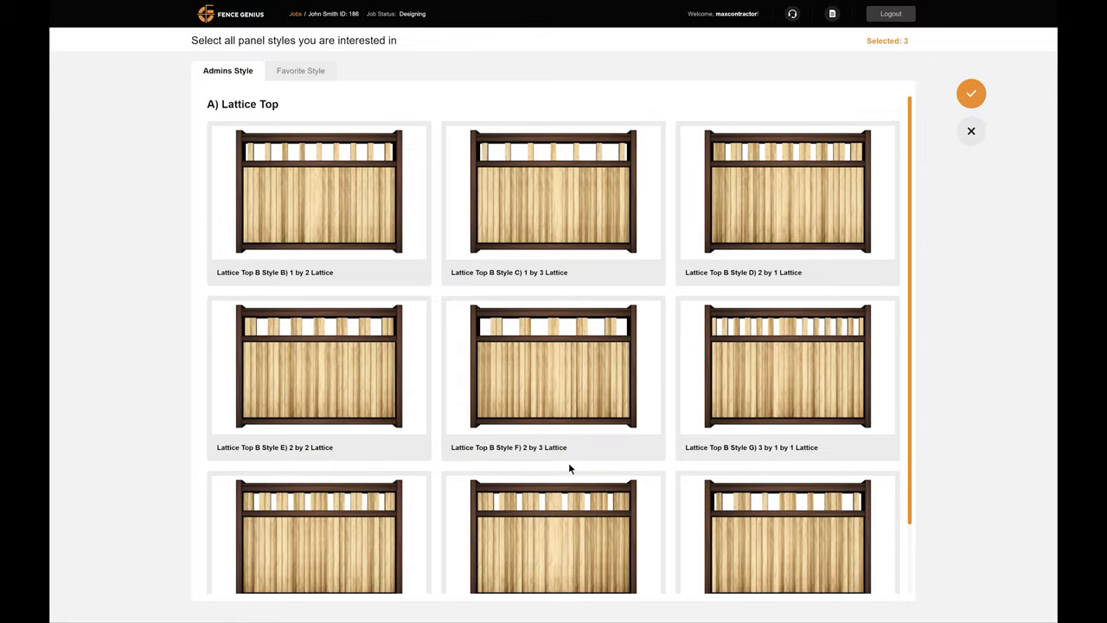
left_click(330, 223)
- Add the 2 by 1 Eyebrow Lattice, 1 by 1 French Gothic Lattice and French Gothic Tip styles
scroll(752, 410, "down", 1)
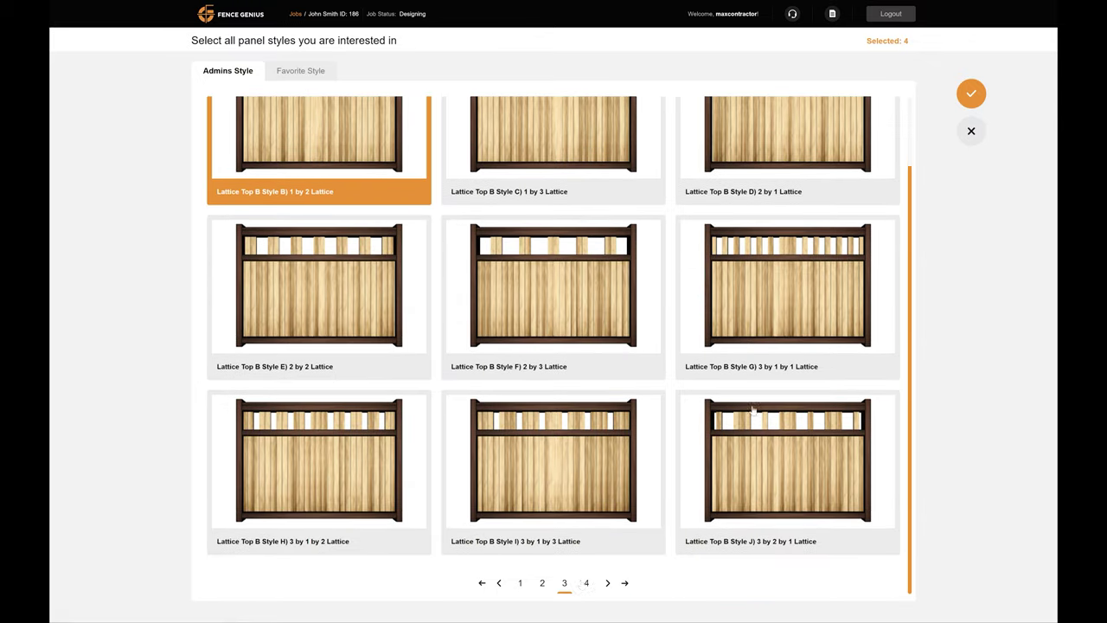
left_click(586, 583)
scroll(588, 519, "down", 1)
left_click(588, 582)
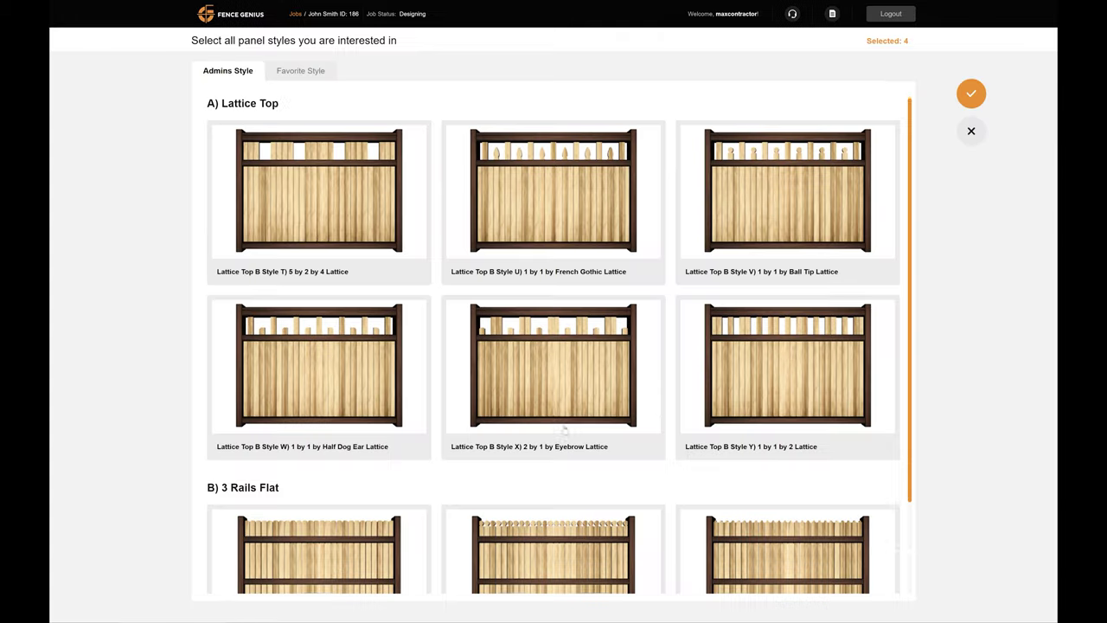
left_click(521, 362)
left_click(546, 211)
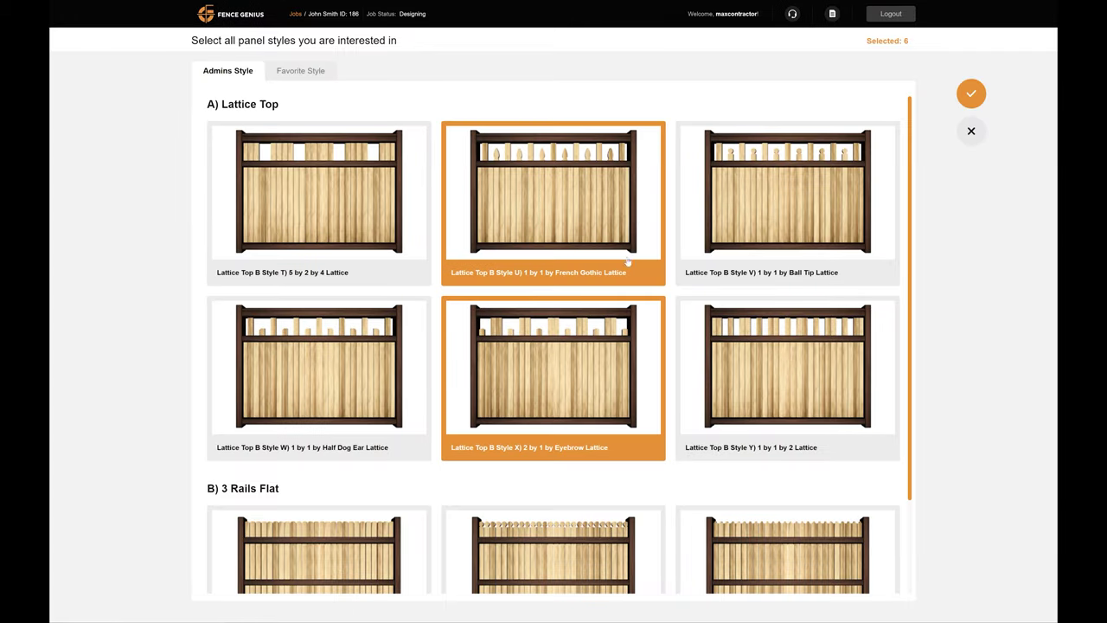
scroll(741, 419, "down", 1)
left_click(593, 581)
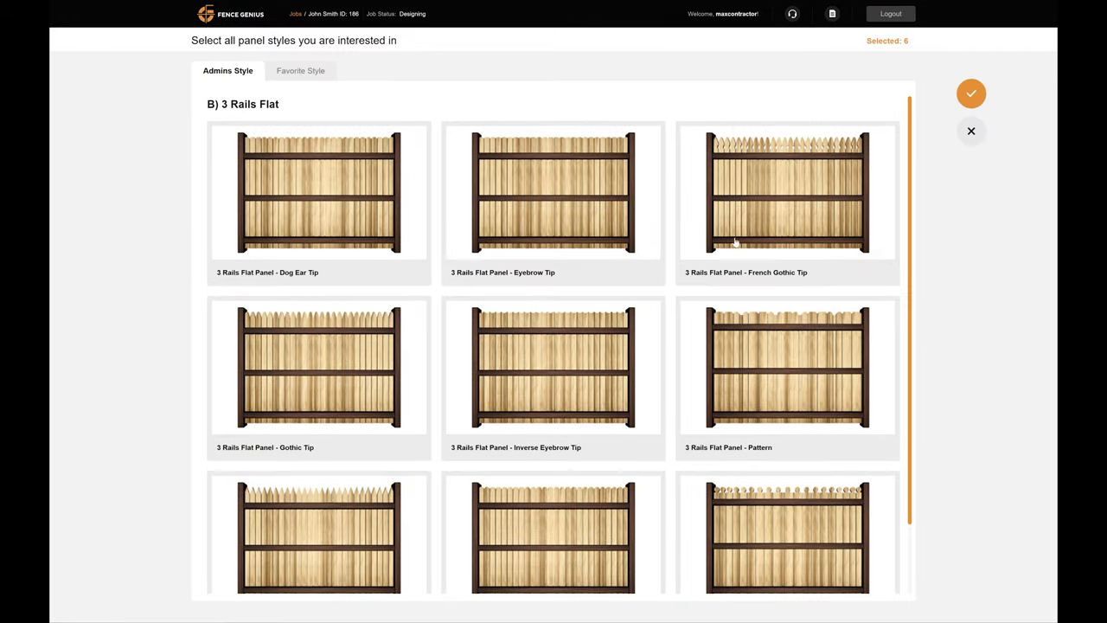
left_click(724, 269)
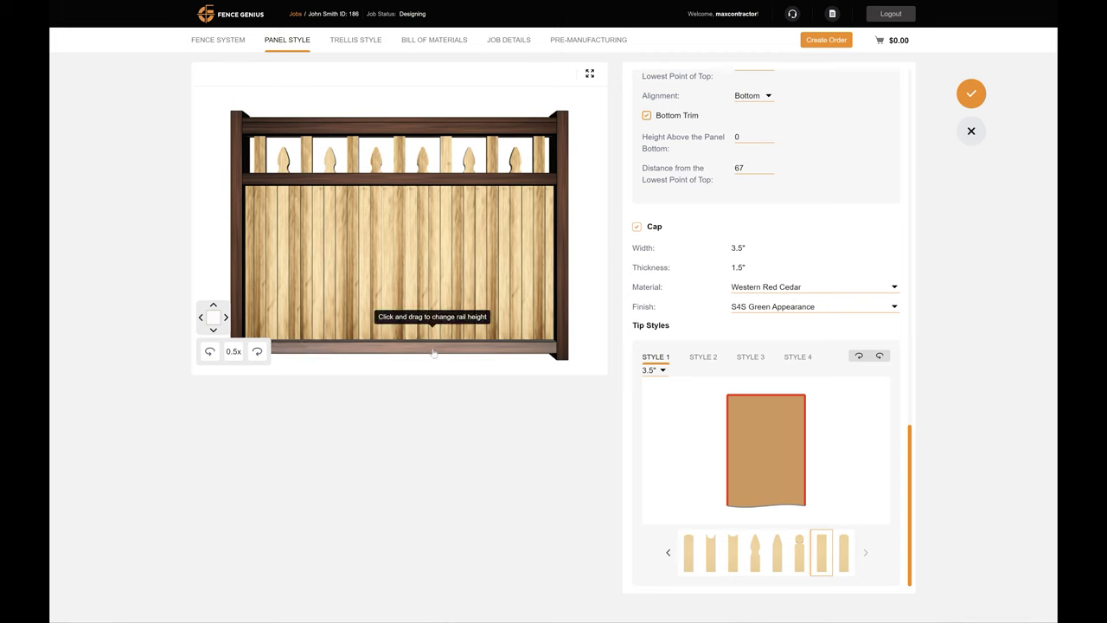
- Raise the lattice panel's bottom rail to 4.45 and give the pickets pointed 5.5" tips
left_click_drag(433, 352, 435, 343)
left_click(750, 432)
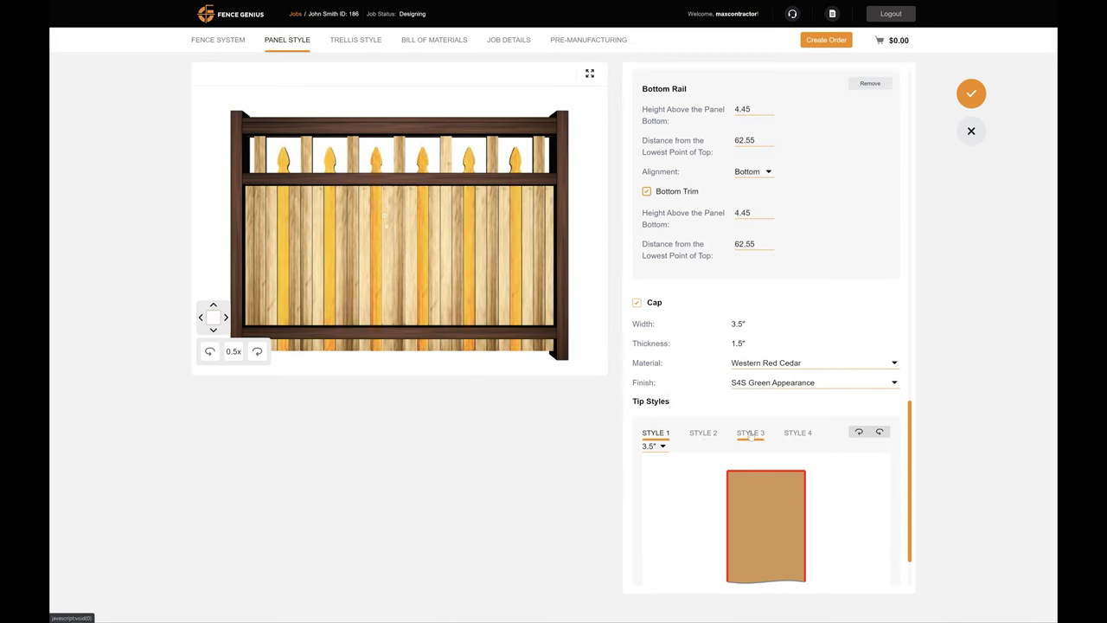
left_click(649, 487)
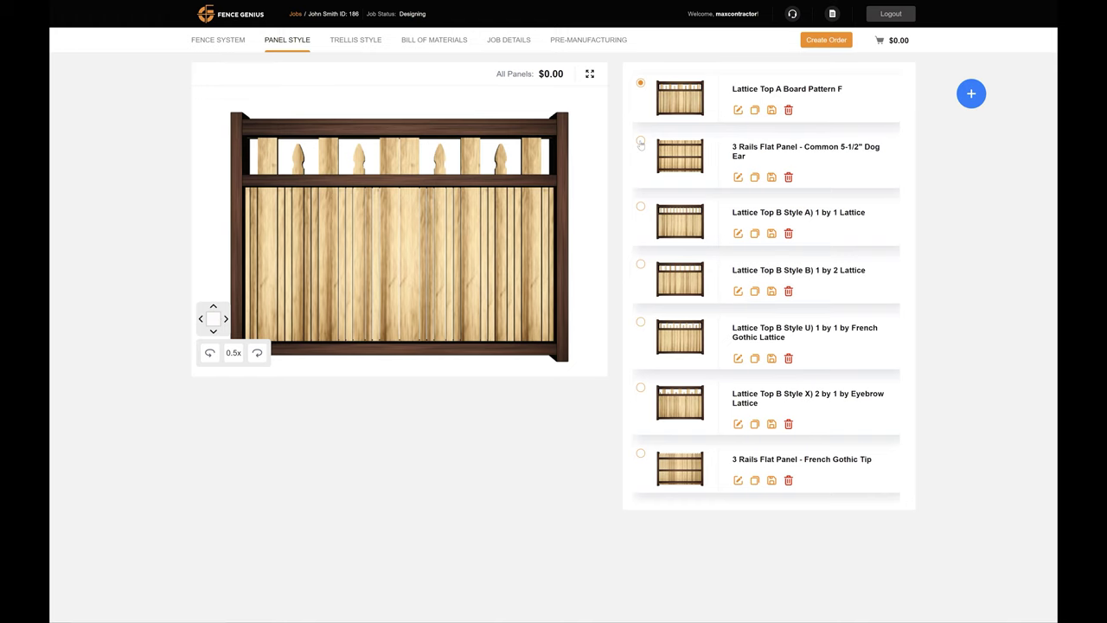
- Choose the 3 Rails Flat Panel - Common 5-1/2" Dog Ear as the job's panel
left_click(640, 143)
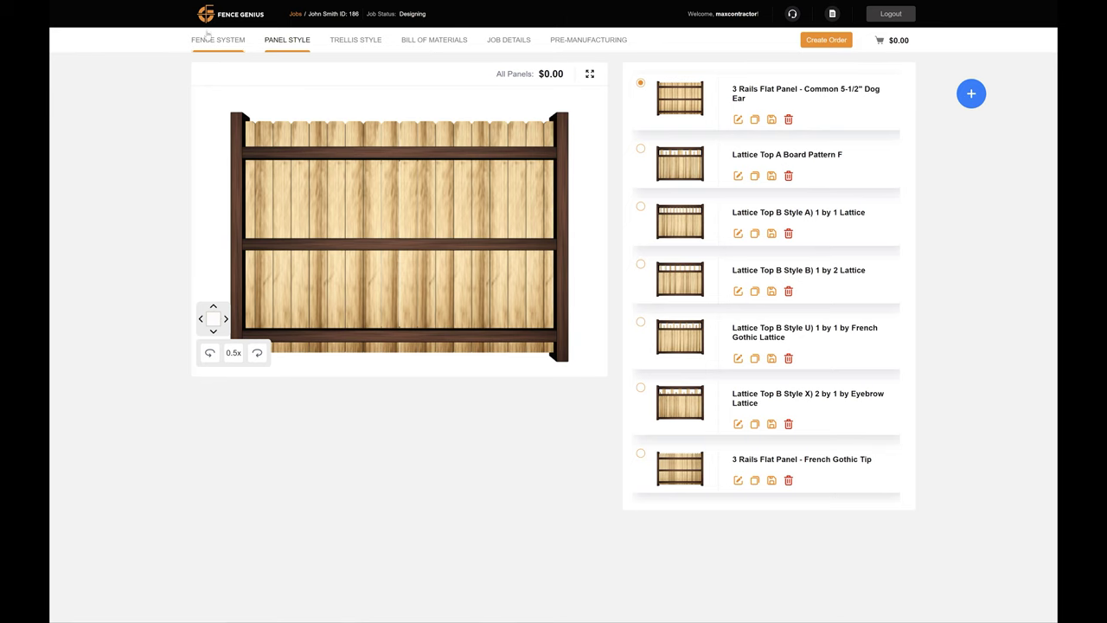
- Apply fence heights of 72 desired, 60 minimum, 84 maximum and 24 post depth
left_click(213, 44)
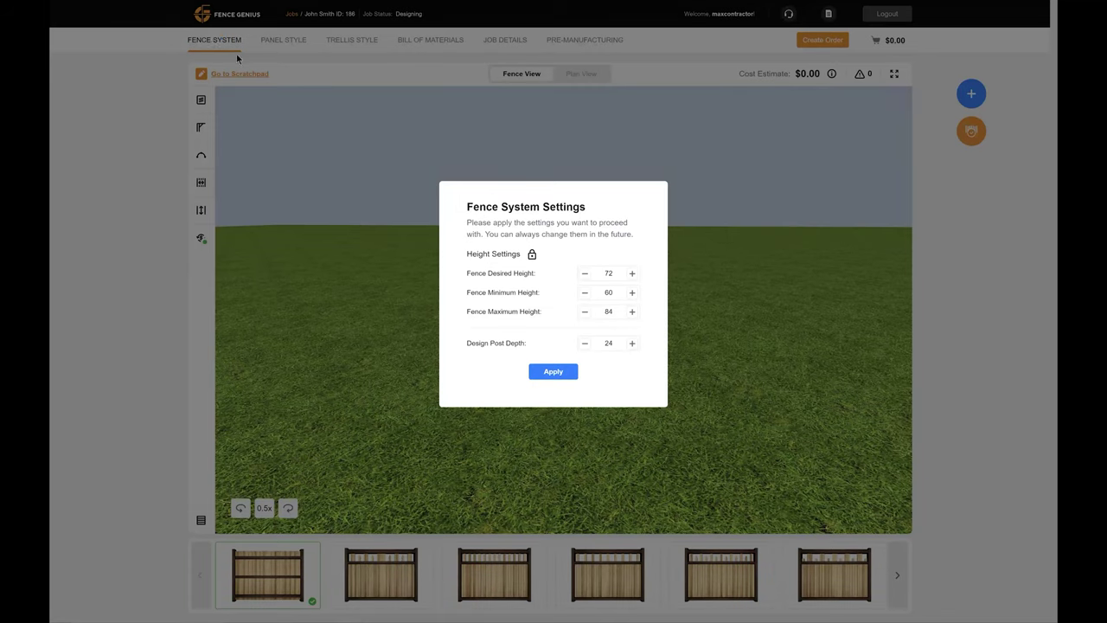
left_click(553, 371)
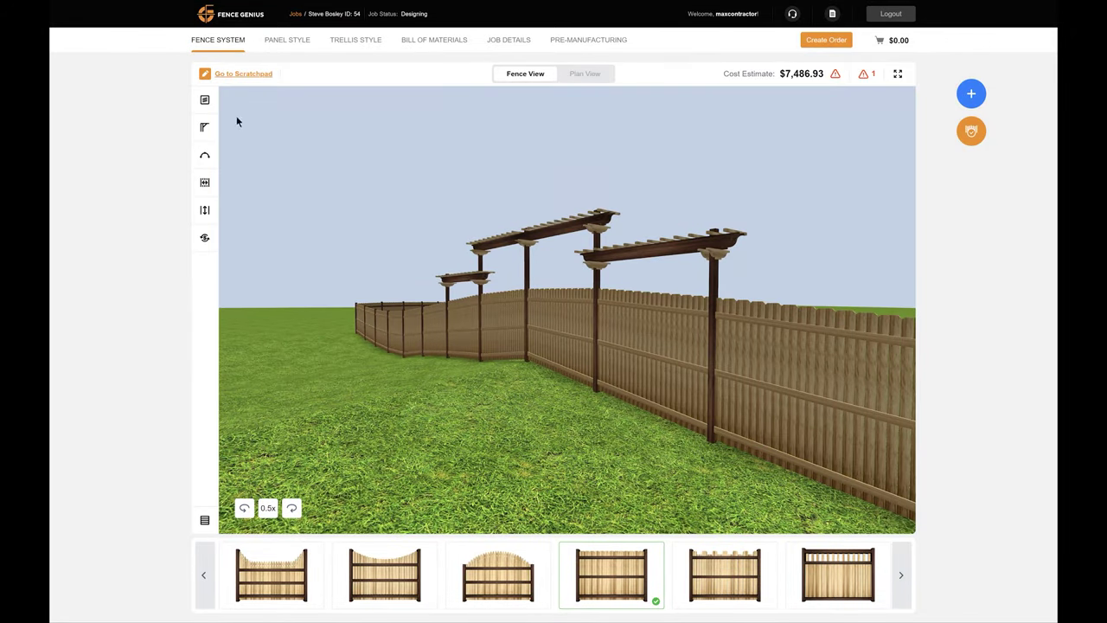
- Lower the fence maximum height to 76, showing the top lines only while adjusting
left_click(205, 99)
left_click(317, 100)
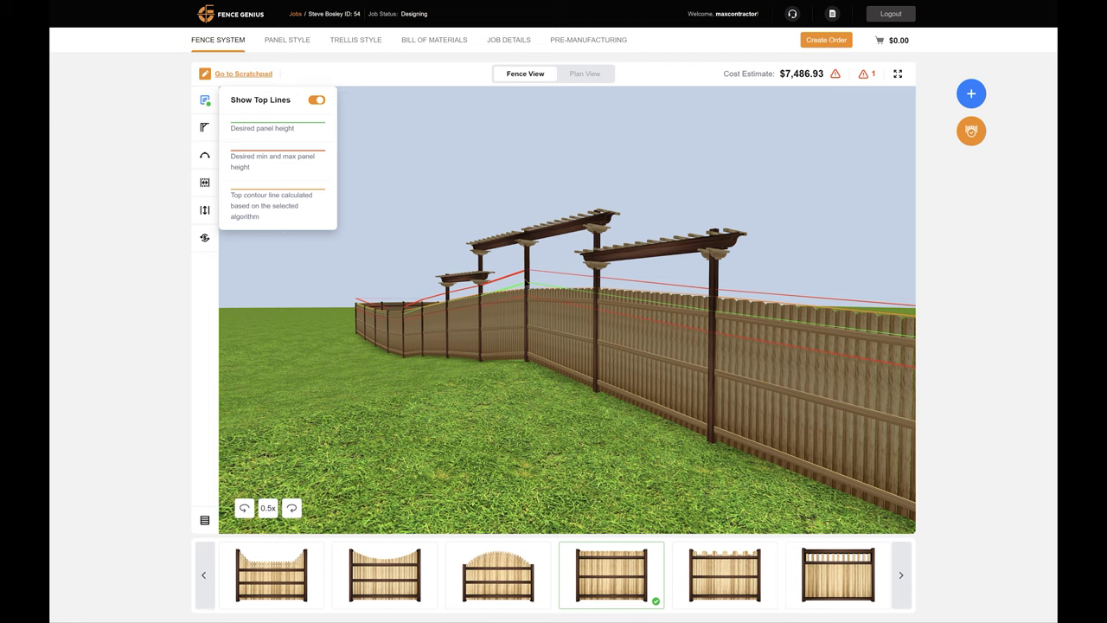
left_click(204, 210)
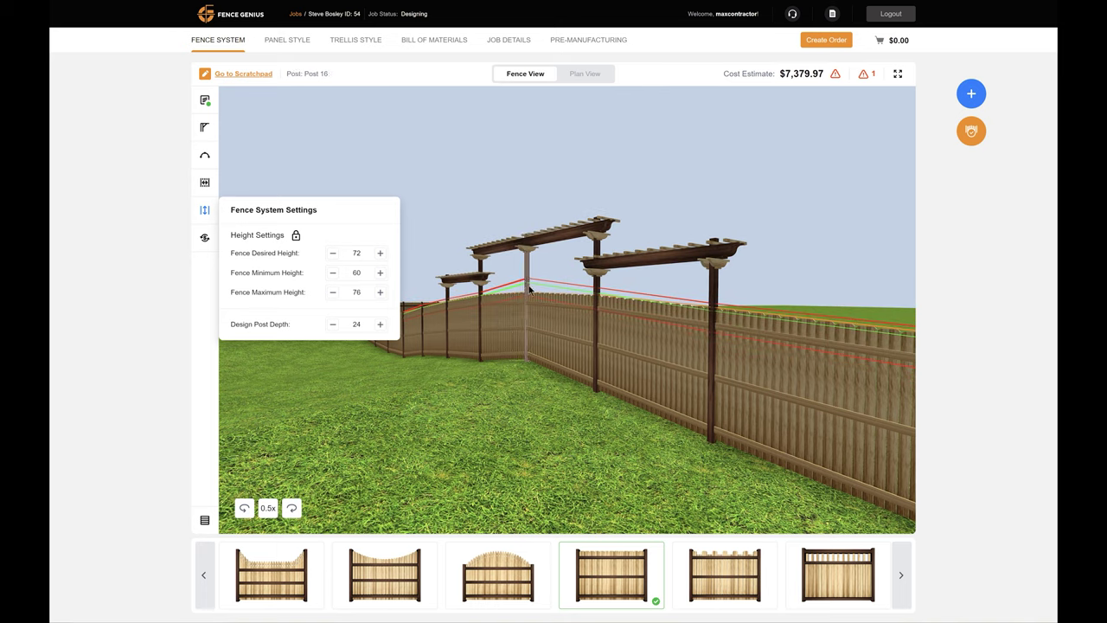
left_click(204, 210)
left_click(204, 99)
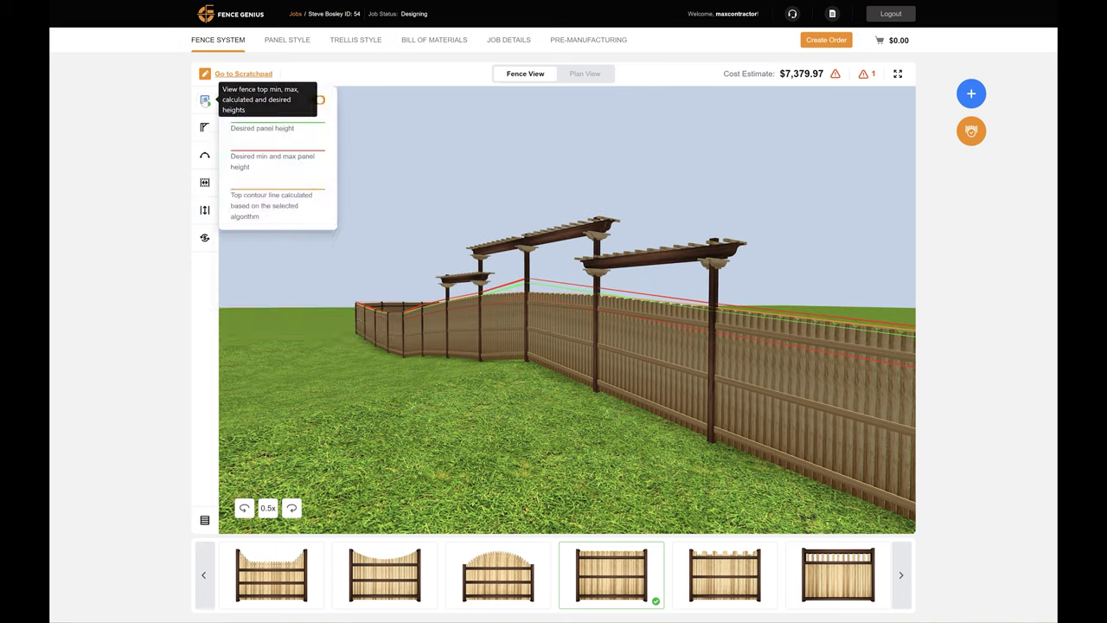
left_click(316, 99)
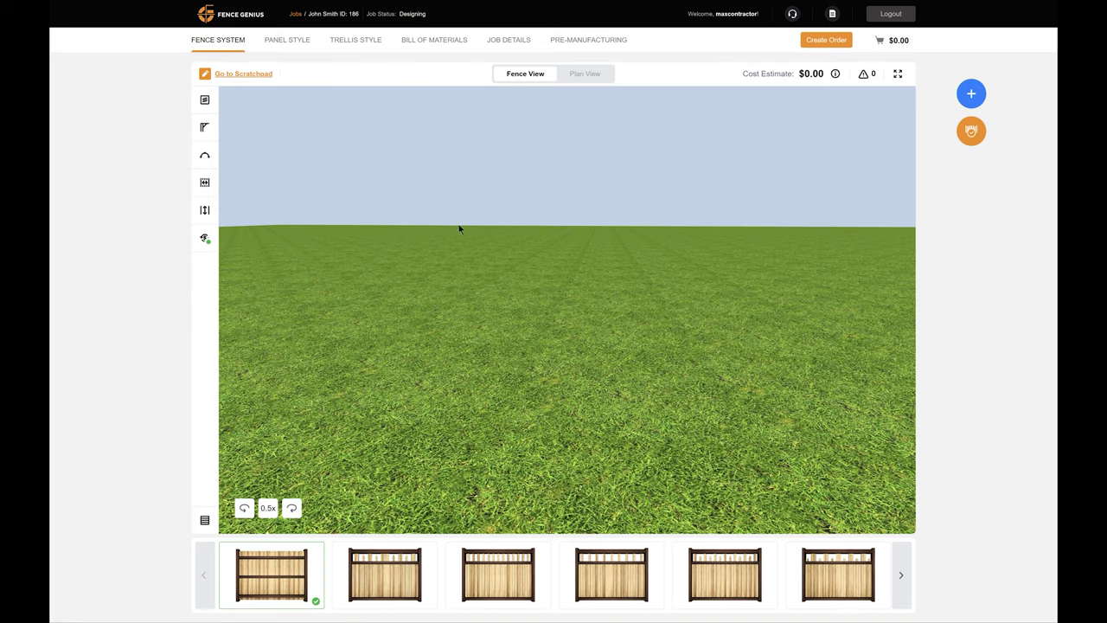
- Dismiss the Add options without adding anything and open the empty job's scratchpad grid
left_click(962, 102)
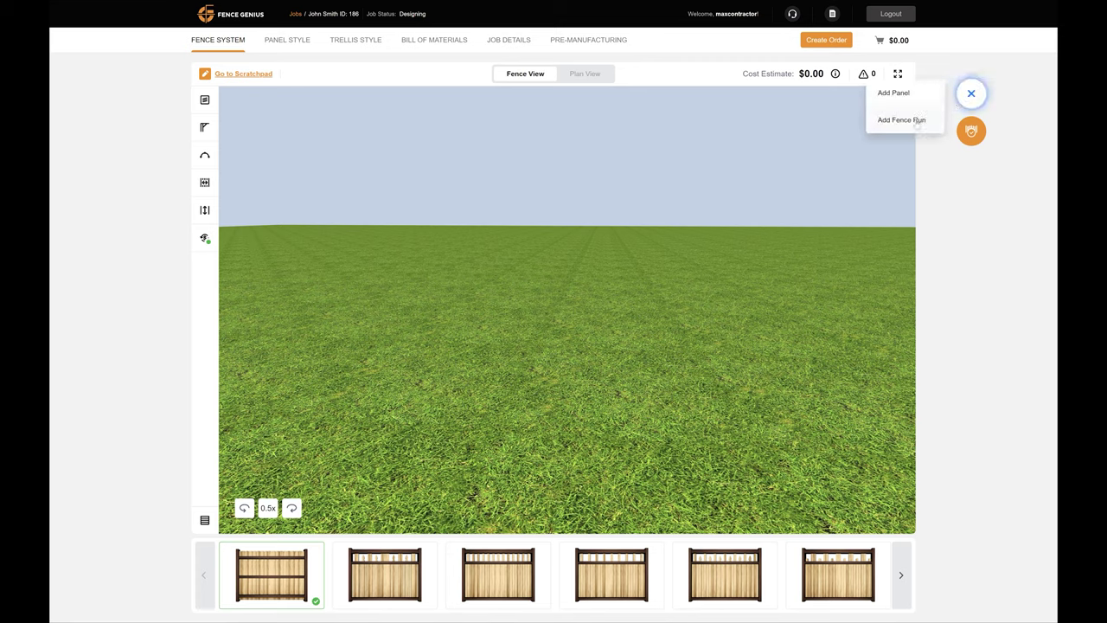
left_click(810, 231)
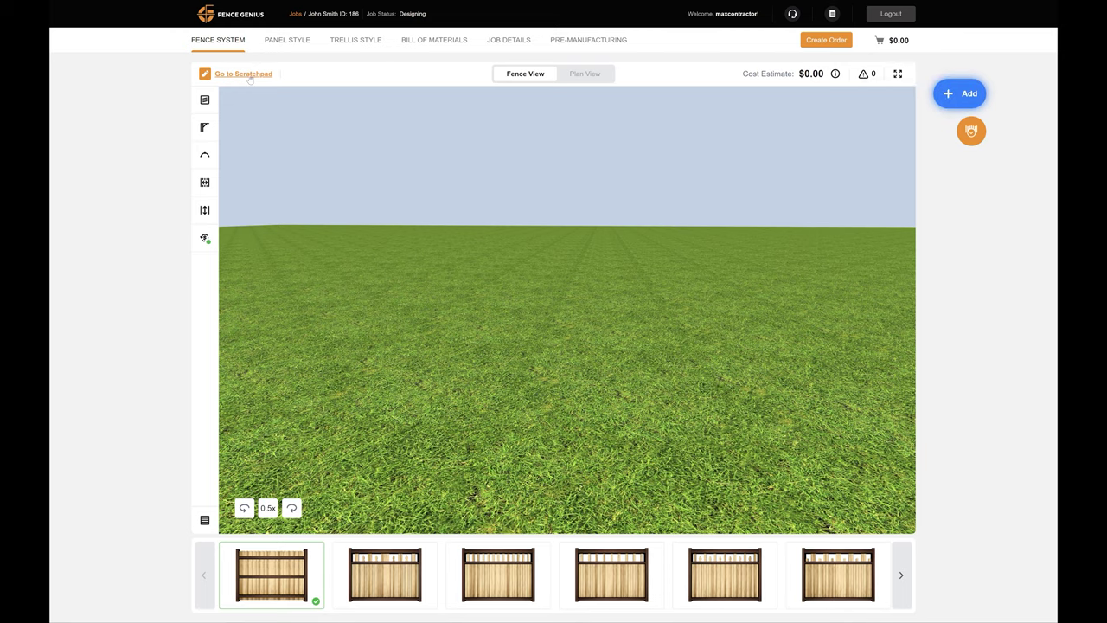
left_click(246, 75)
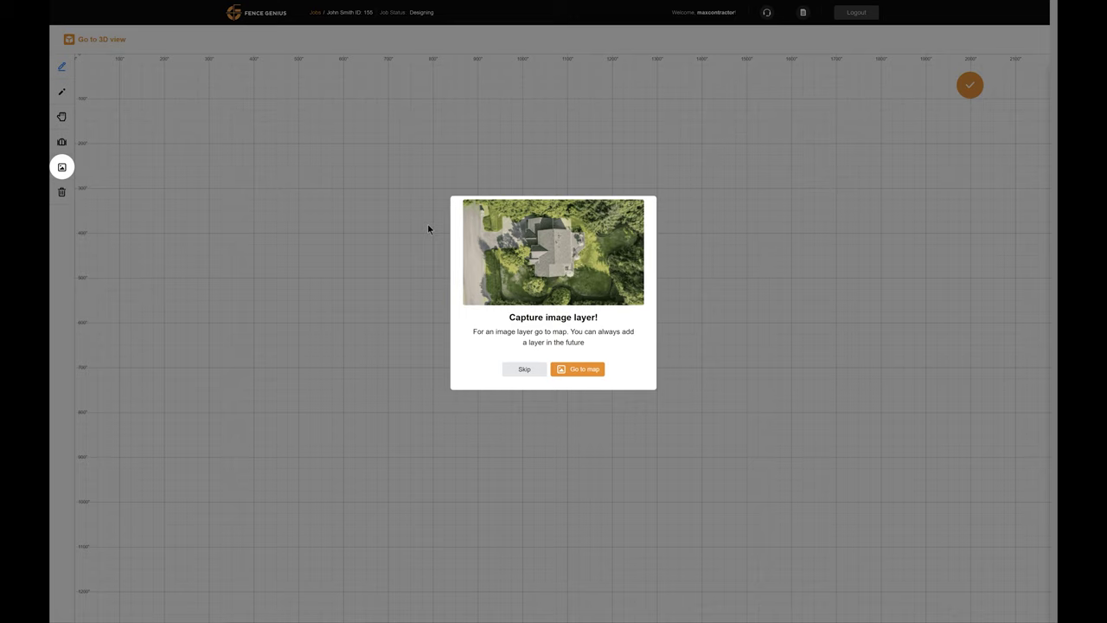
- Capture the satellite image of the lot onto the grid and frame it for tracing
left_click(577, 370)
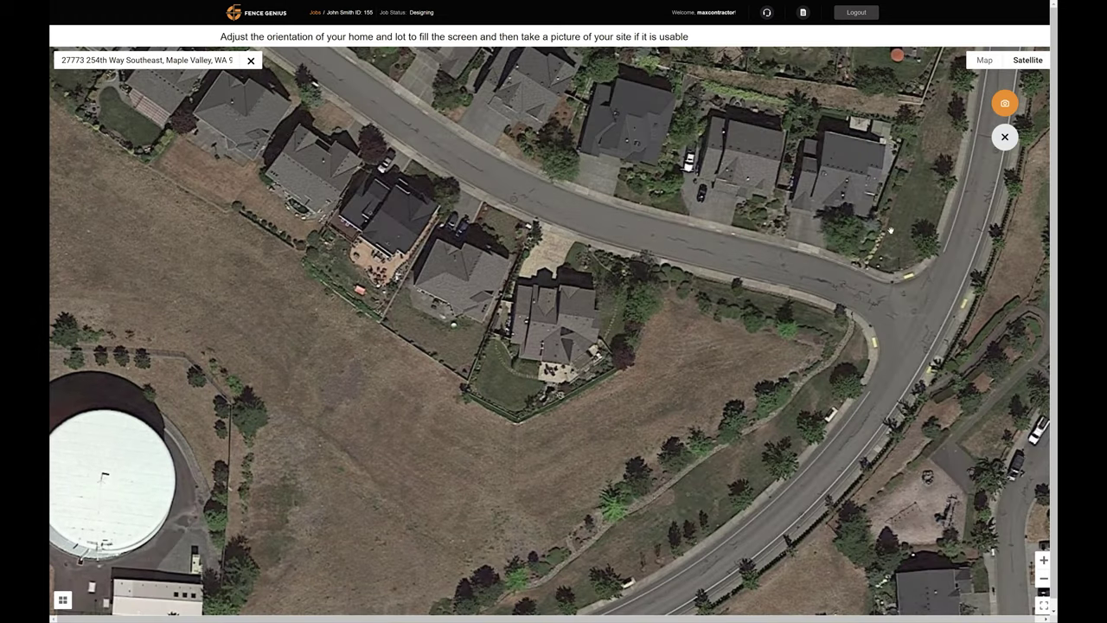
left_click(1001, 104)
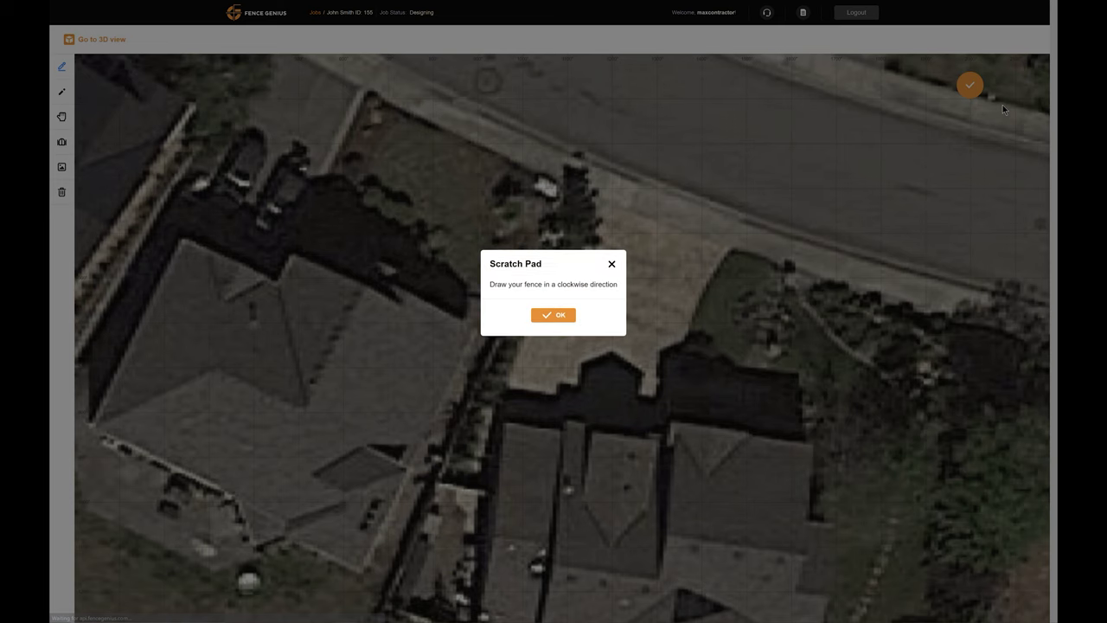
left_click(559, 316)
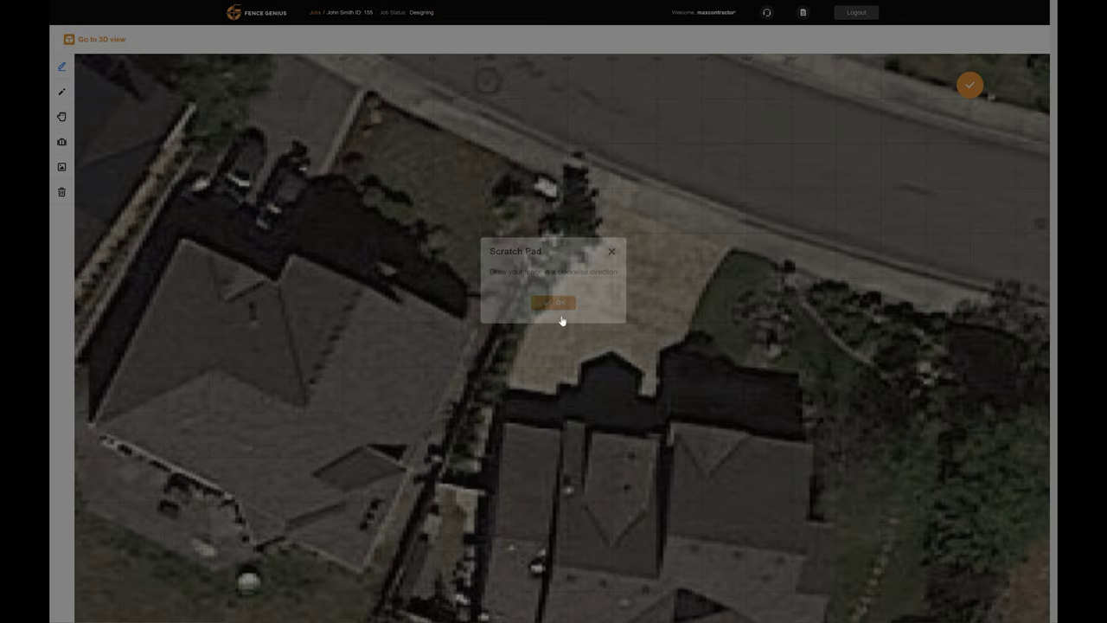
scroll(453, 442, "down", 2)
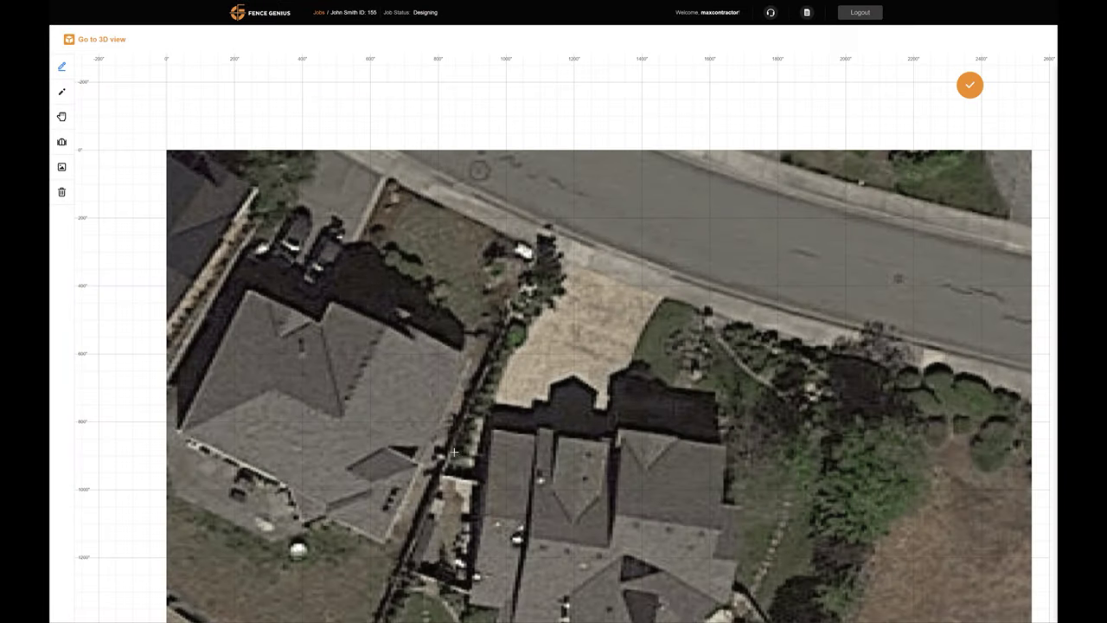
scroll(603, 150, "down", 3)
scroll(612, 344, "up", 3)
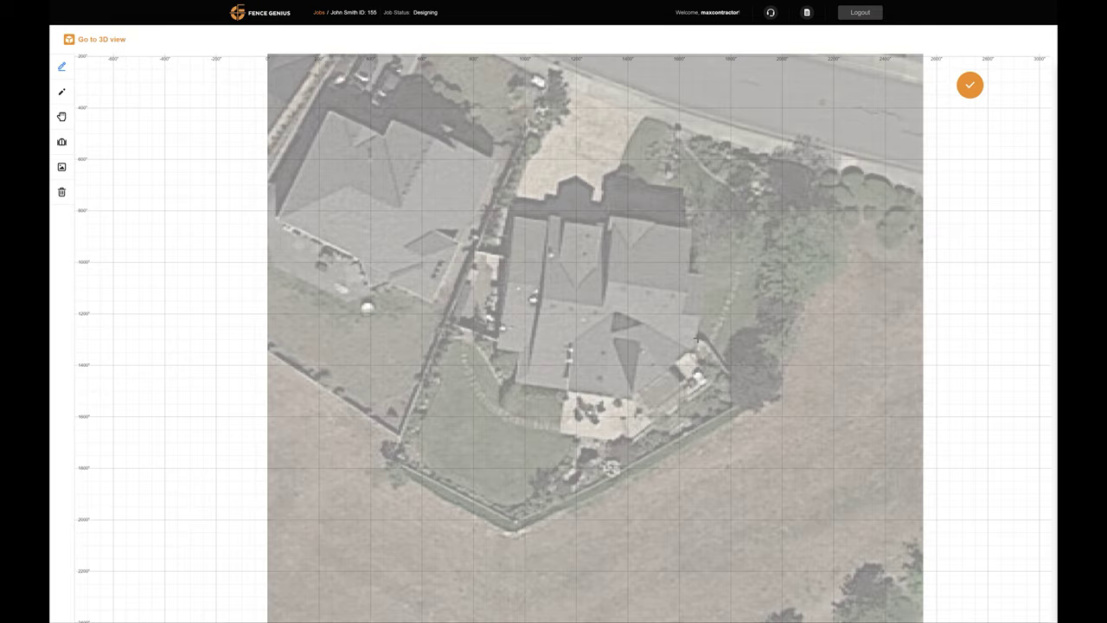
- Trace the back-yard fence clockwise through six corner points and finish the outline
left_click(696, 337)
left_click(750, 400)
left_click(516, 521)
left_click(391, 460)
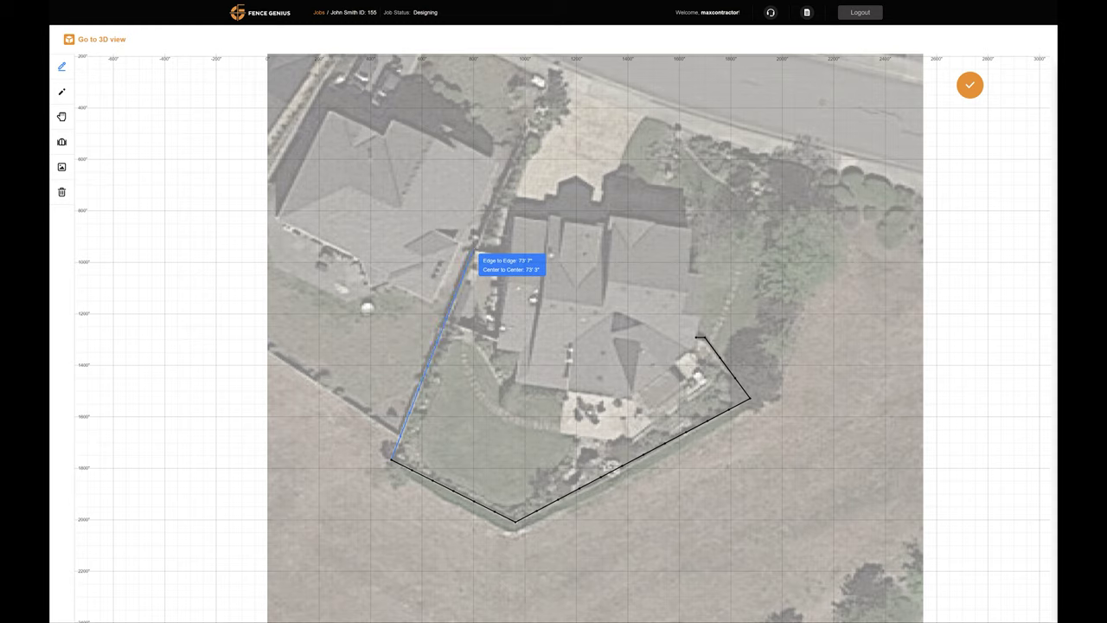
left_click(474, 250)
double_click(502, 257)
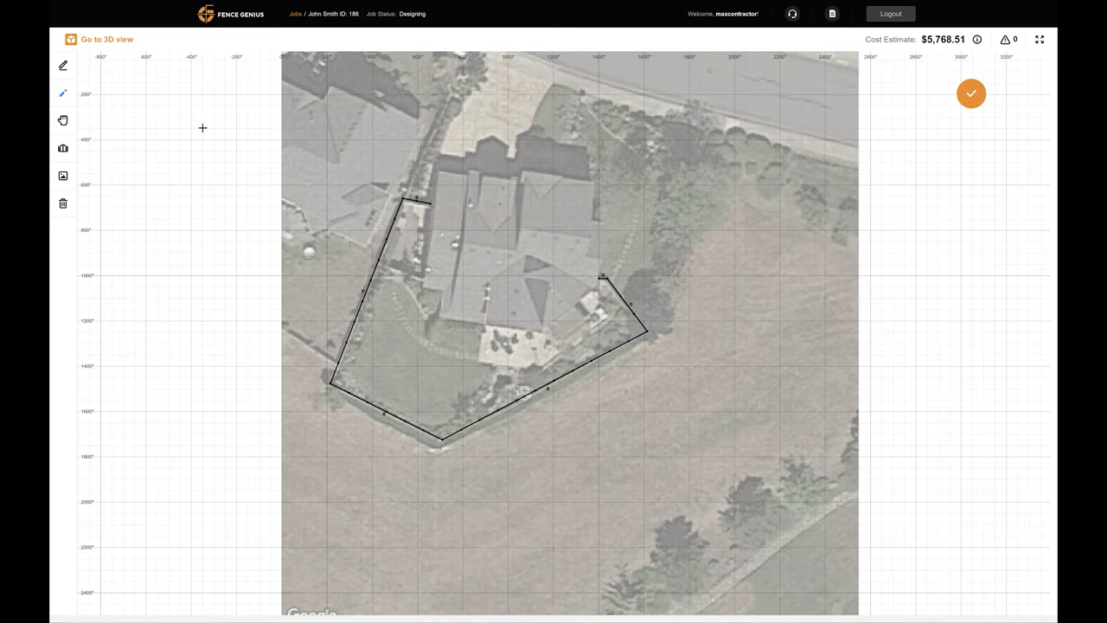
- View the traced fence in 3D and preview the second through sixth panel styles
left_click(110, 40)
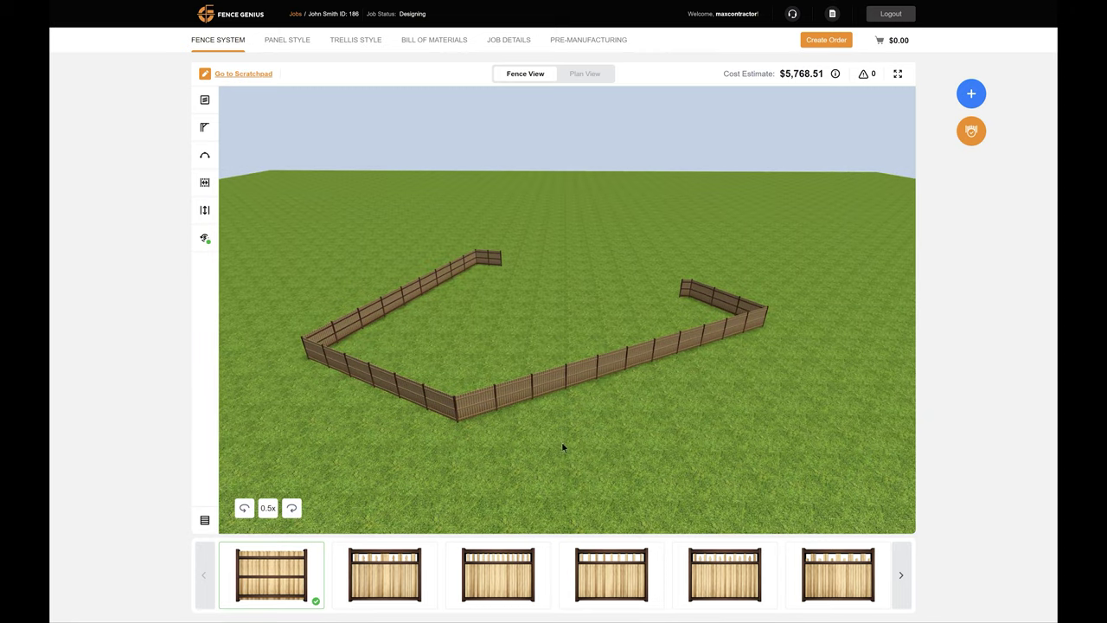
left_click(406, 587)
left_click(476, 577)
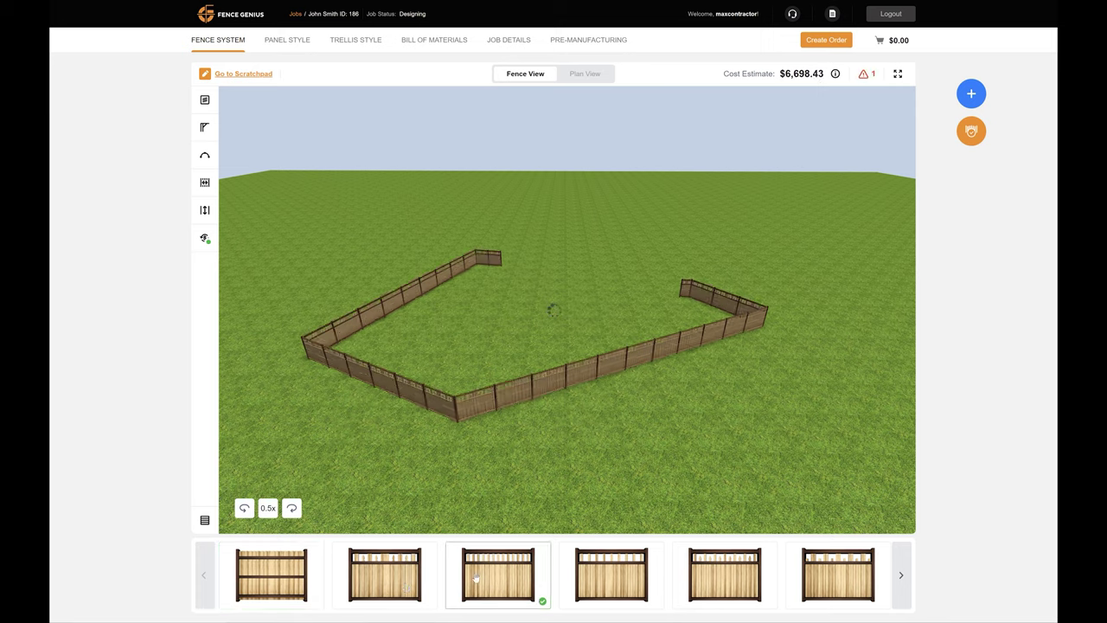
left_click(624, 579)
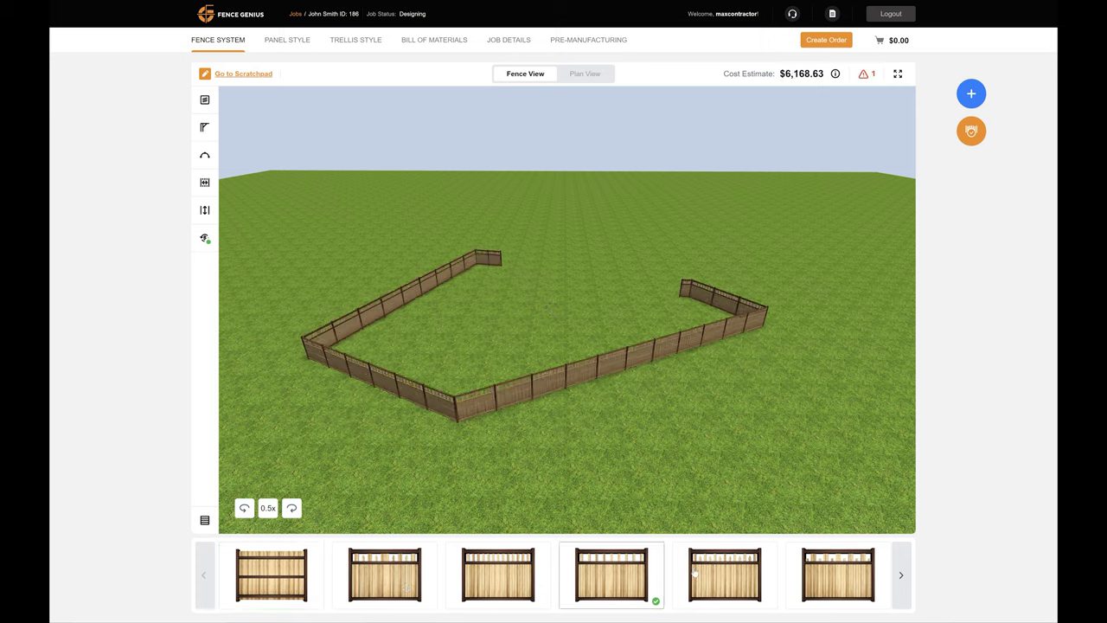
left_click(710, 570)
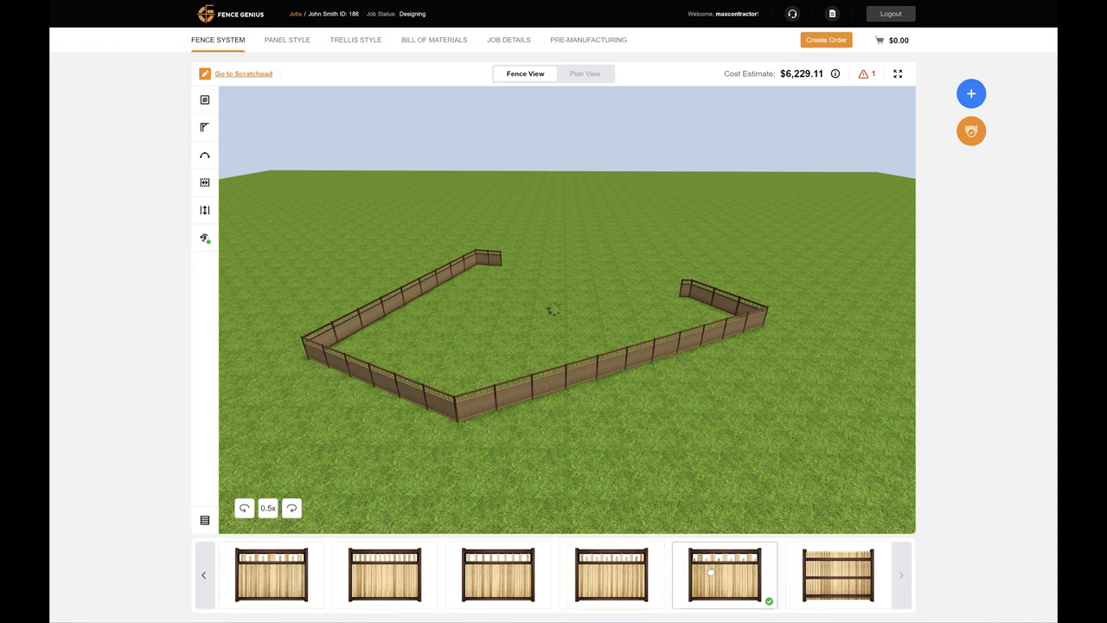
left_click(821, 570)
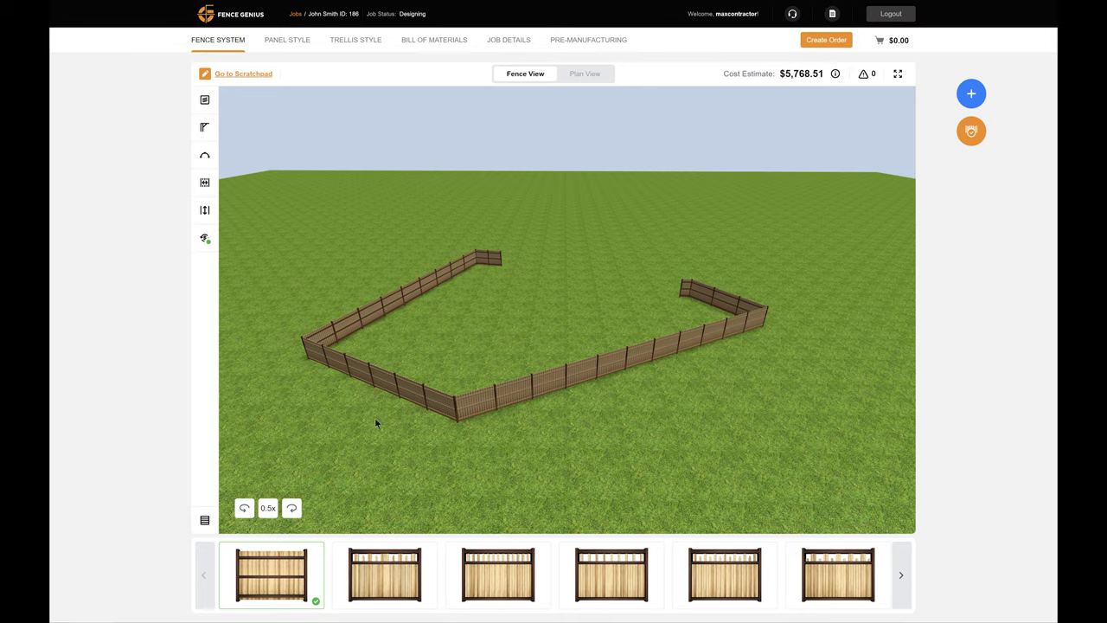
- Open the Fence Runs list and highlight the Post 1 through Post 5 panels in the 3D view
left_click(204, 520)
left_click(404, 434)
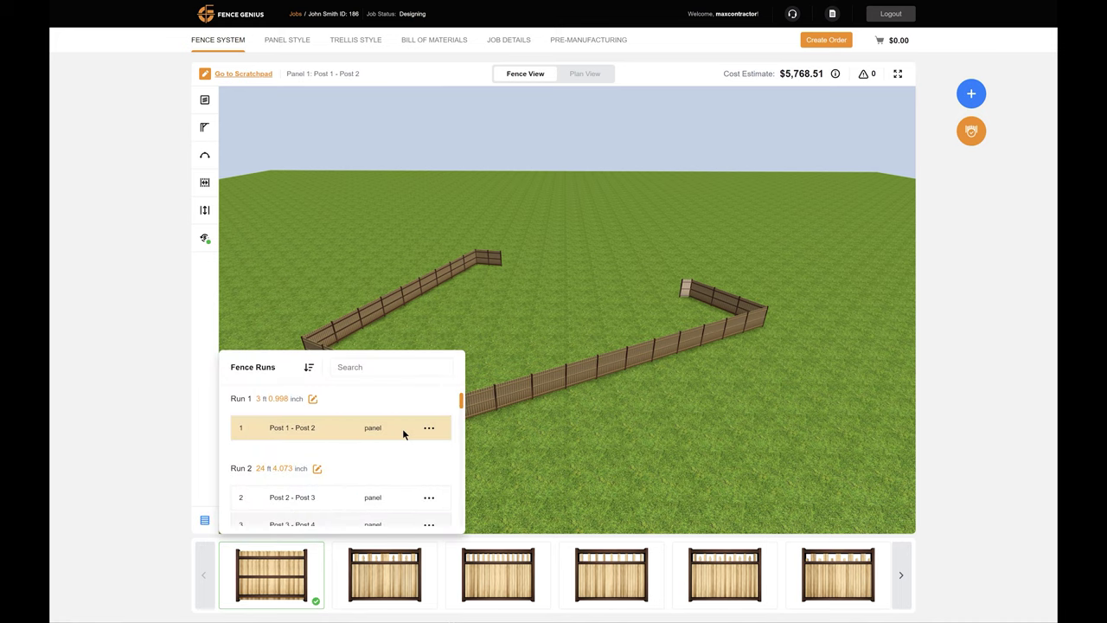
scroll(461, 430, "down", 2)
left_click(390, 420)
left_click(388, 447)
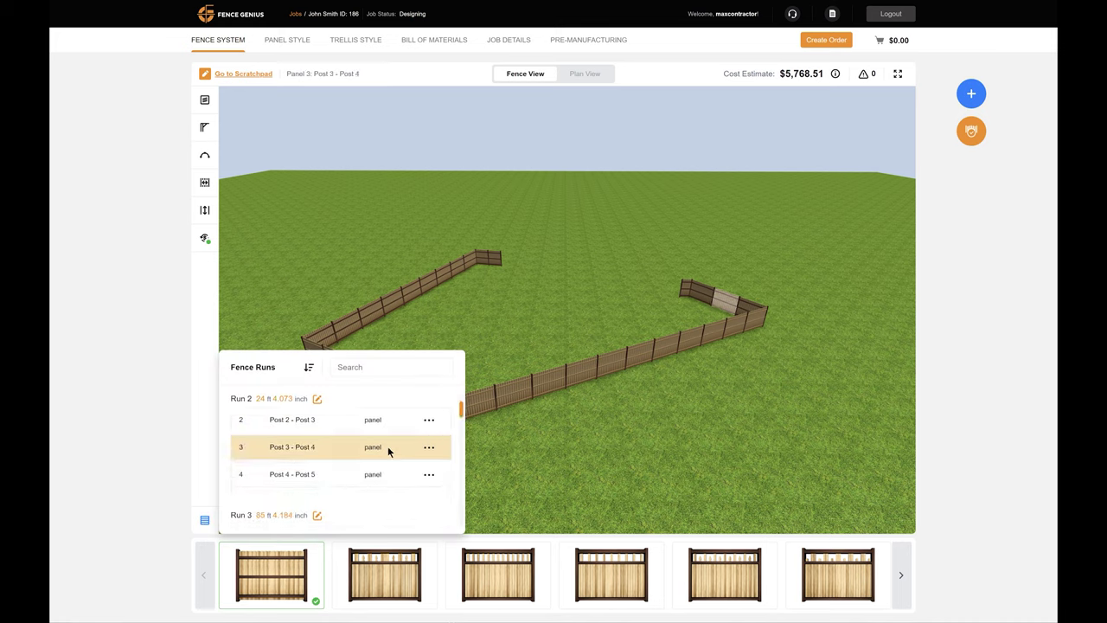
left_click(386, 474)
- Highlight panels 5, 7 and 6 of Run 3, then deselect panel 6
scroll(386, 472, "down", 2)
left_click(378, 449)
left_click(378, 496)
left_click(403, 467)
left_click(403, 467)
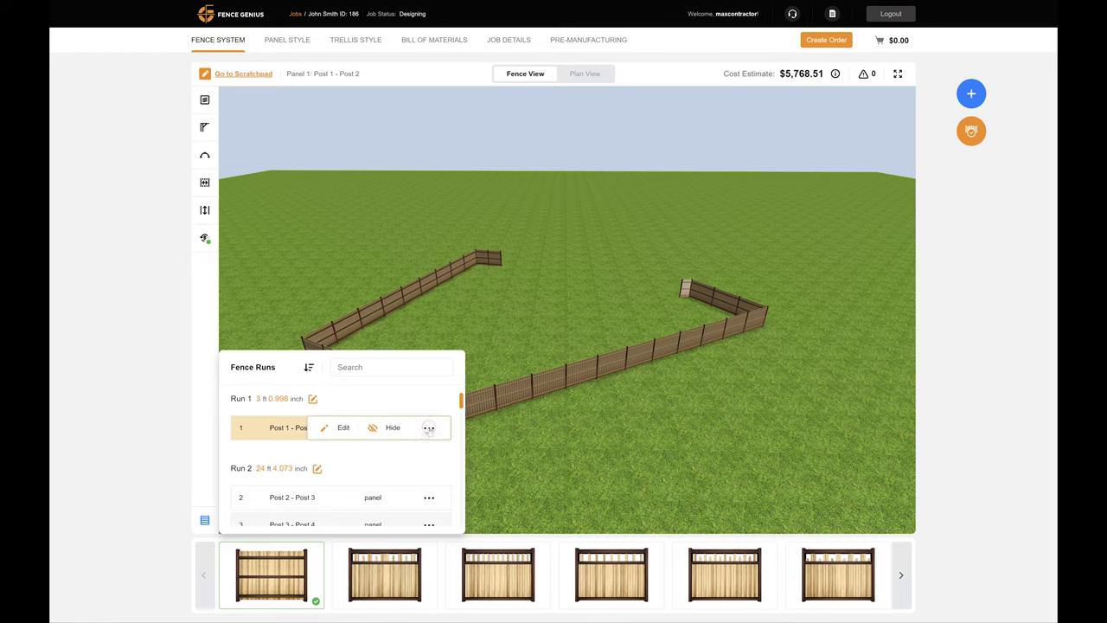
- Give Run 1 Panel 1 a 4.5-inch and Run 2 Panel 3 an 11-inch elevation change
left_click(343, 429)
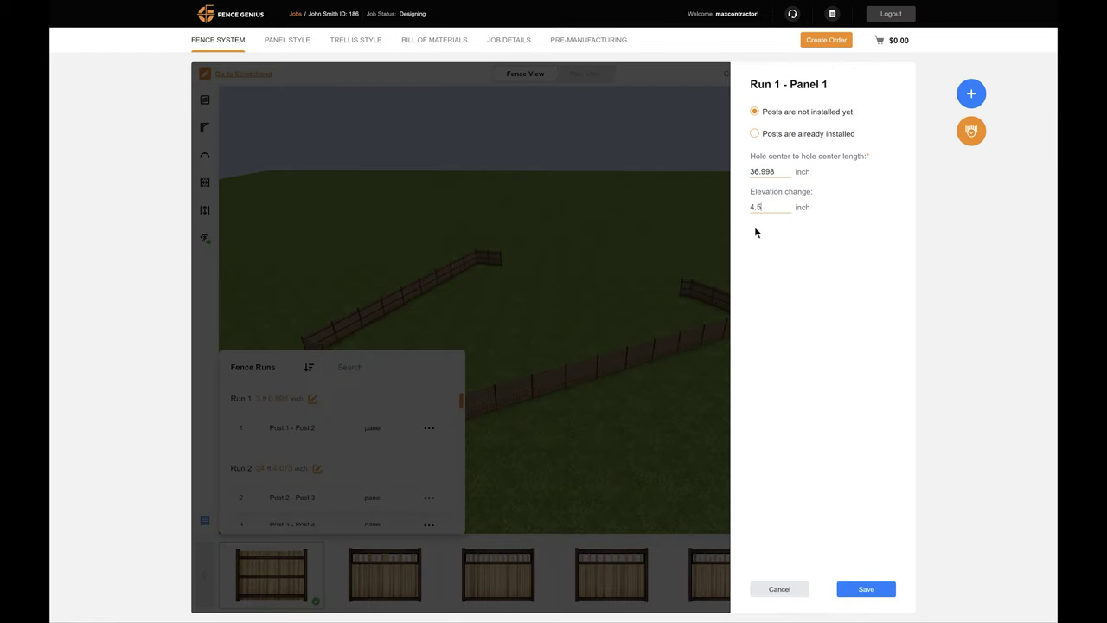
left_click(865, 589)
left_click(337, 497)
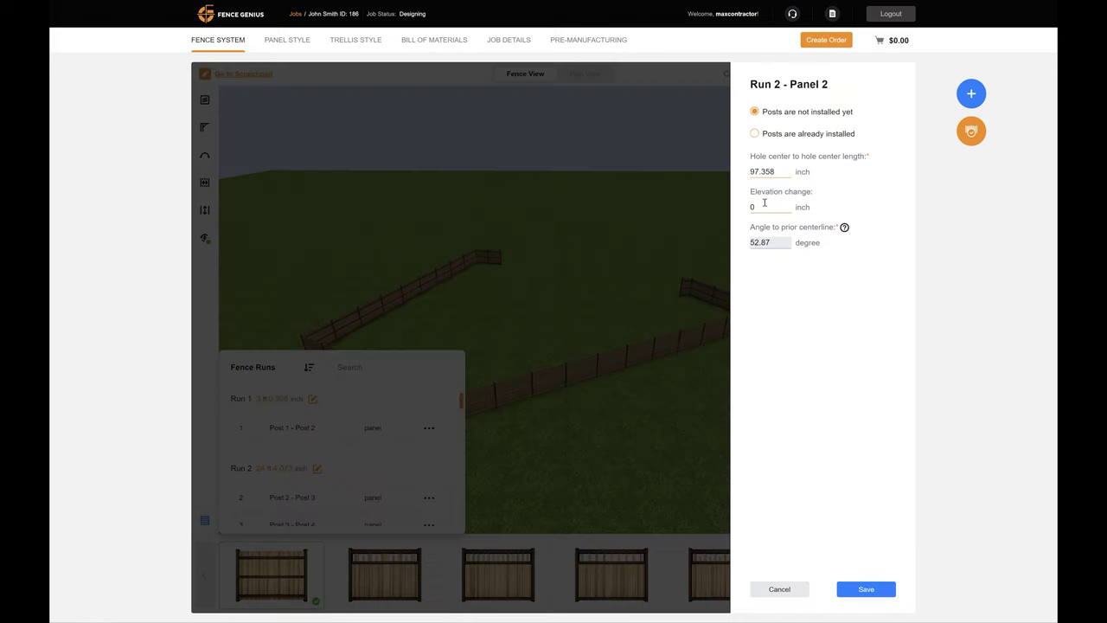
left_click(856, 590)
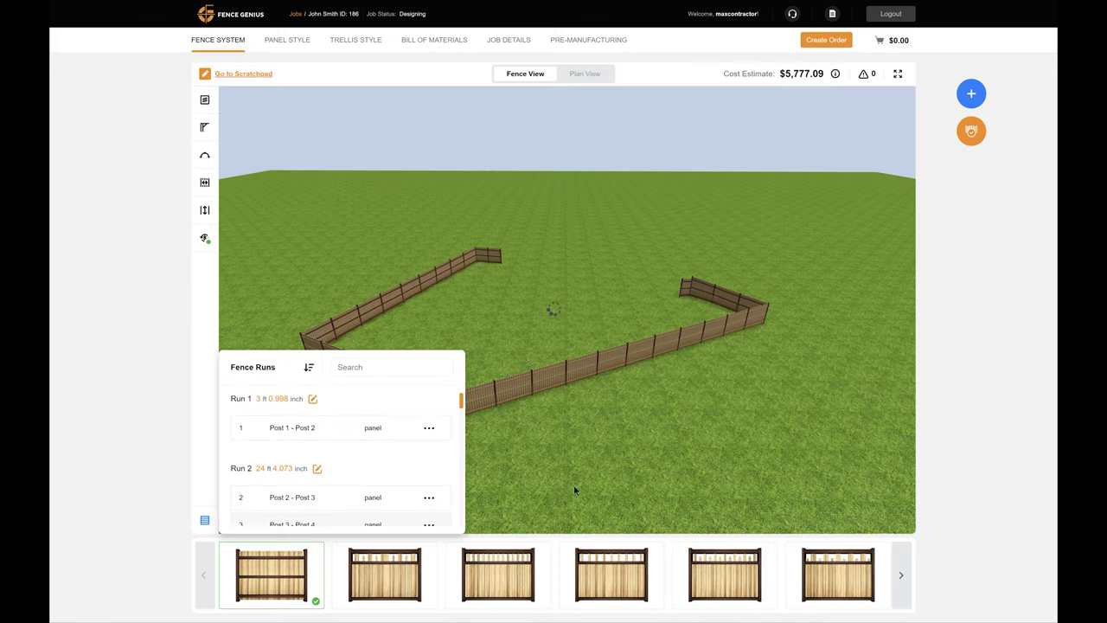
left_click(346, 524)
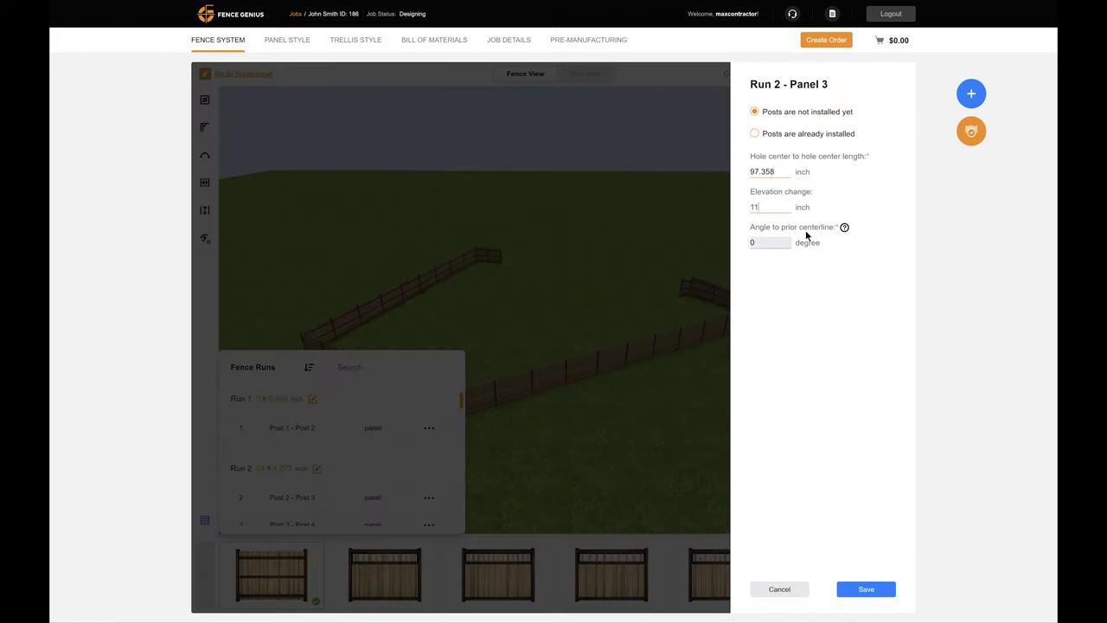
left_click(866, 589)
scroll(424, 488, "down", 1)
mouse_move(344, 459)
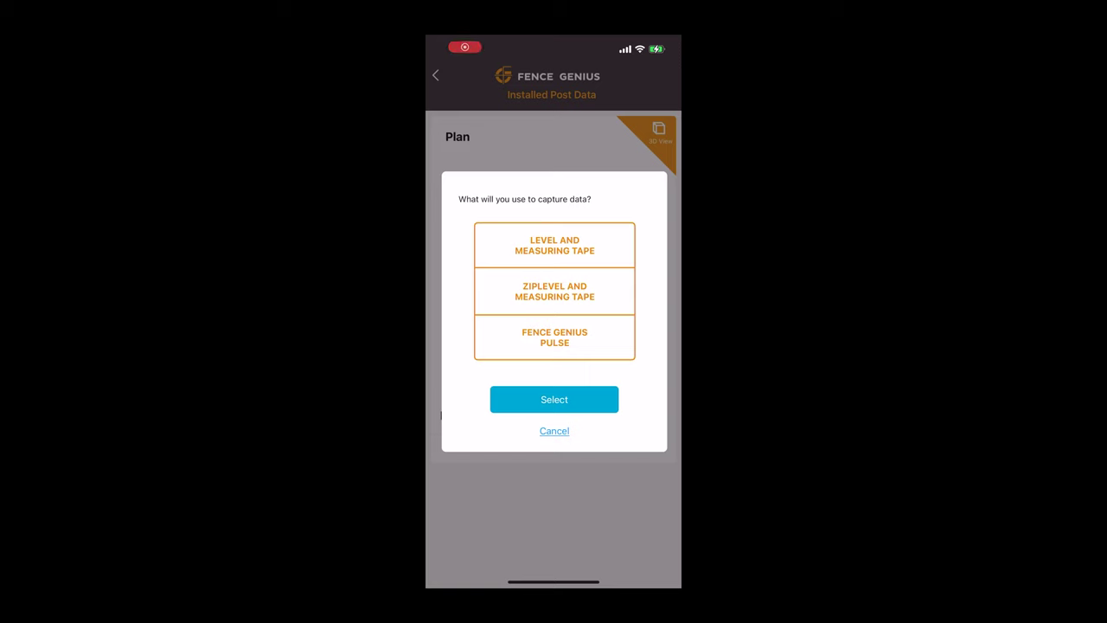
- Choose Level as the measuring method and open Run 1 Panel 1's post data
left_click(554, 243)
left_click(554, 397)
left_click(553, 412)
left_click(478, 221)
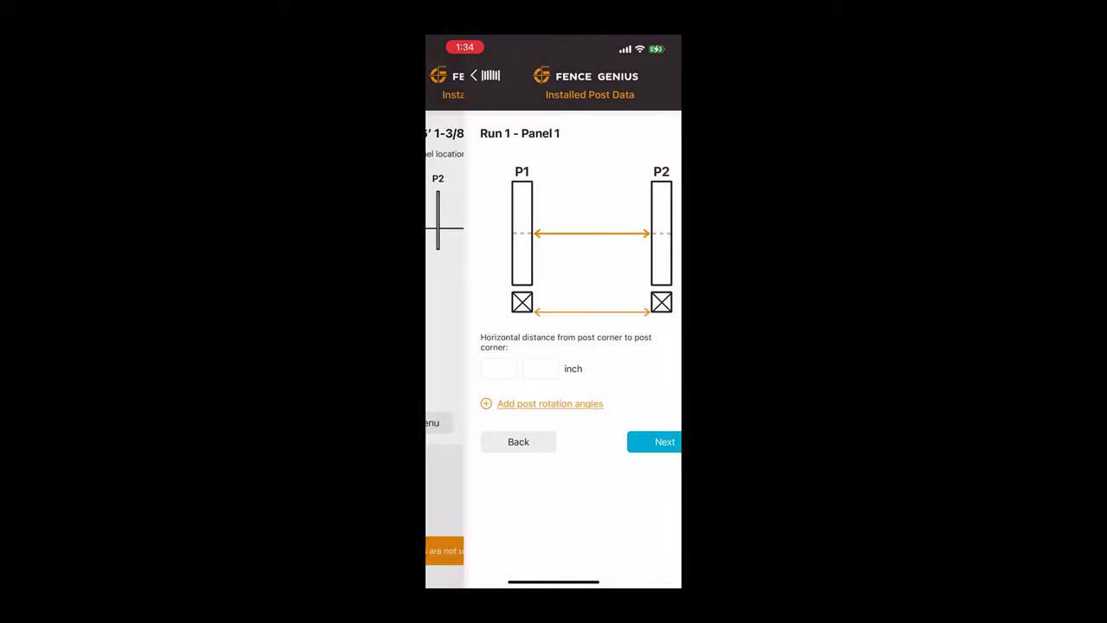
- Enter 93 1/4 inch post spacing, 25 fence bottom and 48 post top for the first post
left_click(457, 366)
type("93")
key("Return")
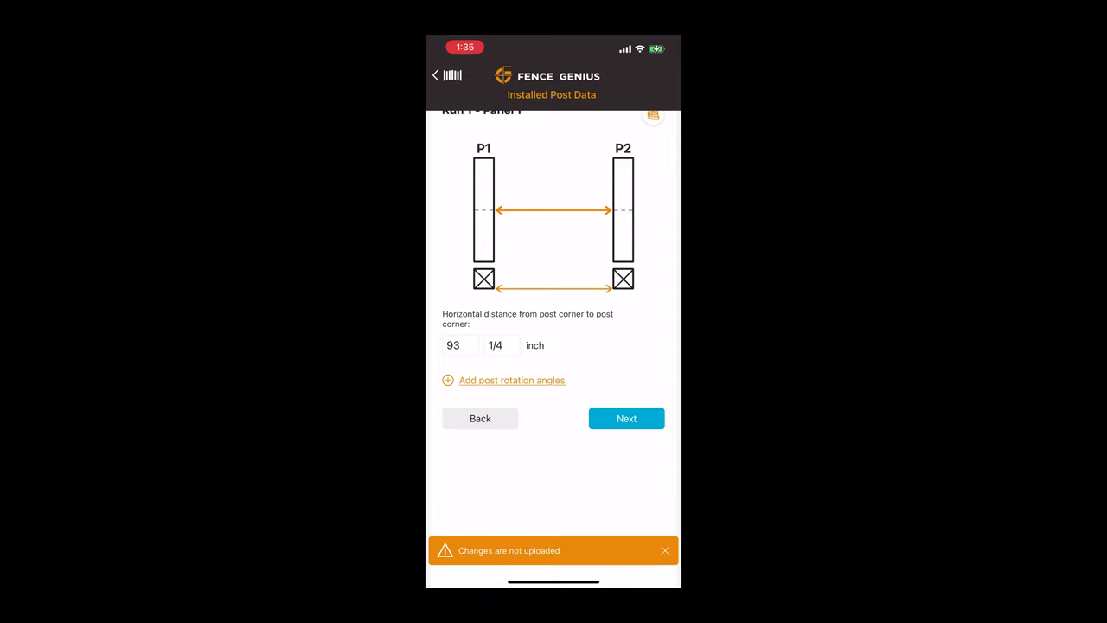
left_click(626, 418)
type("25")
left_click(625, 375)
left_click(459, 381)
type("48")
key("Return")
- Record a 52 post-top measurement for the second post and move on to Run 1 Panel 2
left_click(626, 419)
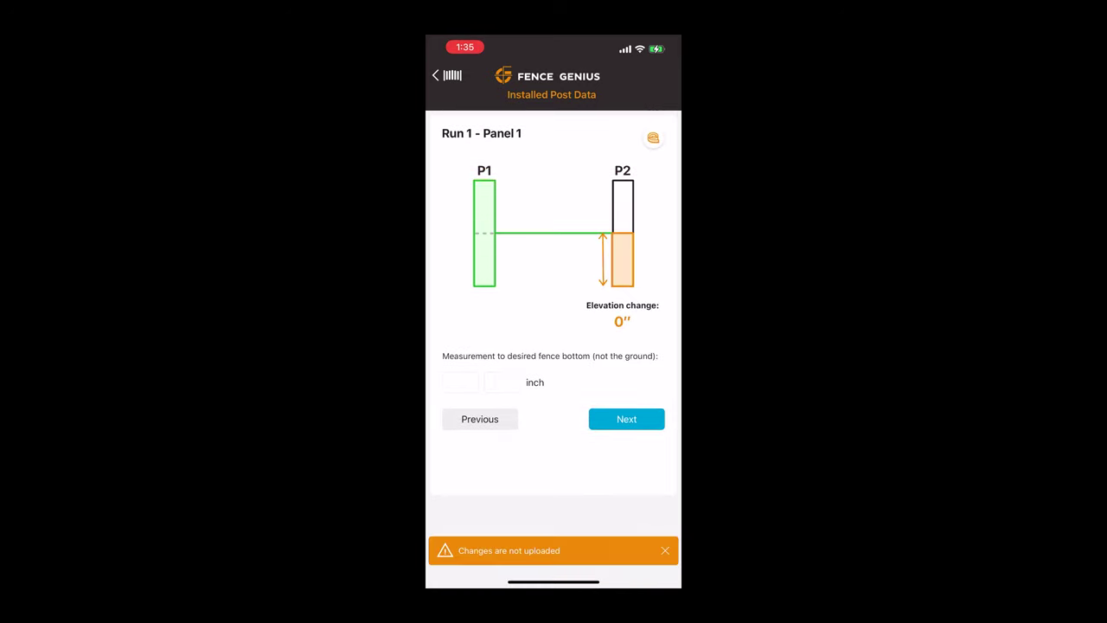
left_click(459, 382)
left_click(626, 378)
left_click(459, 381)
type("52")
key("Return")
left_click(626, 419)
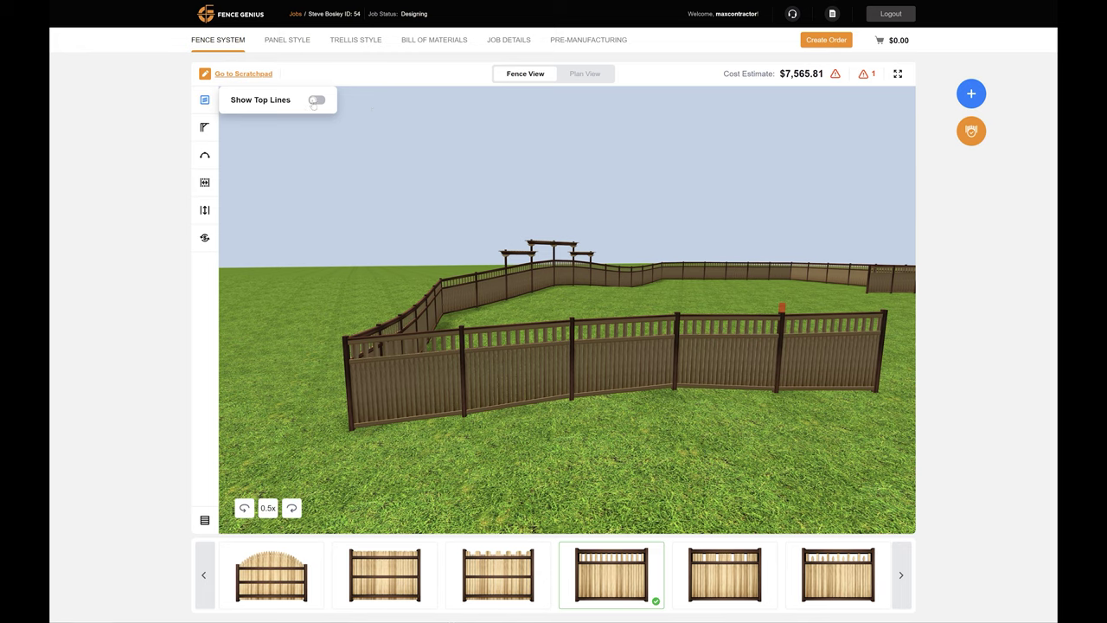
- Turn on Show Top Lines to display colored top lines on the 3D fence
left_click(316, 101)
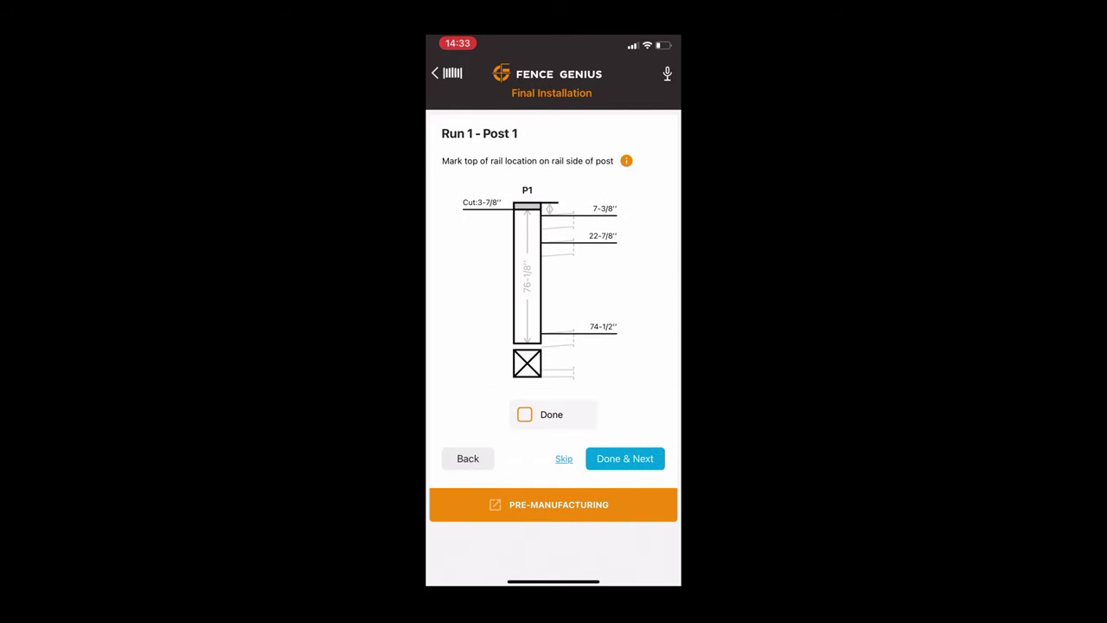
- Mark Run 1 Post 1's rail-marking step as Done in the Final Installation screen
left_click(524, 414)
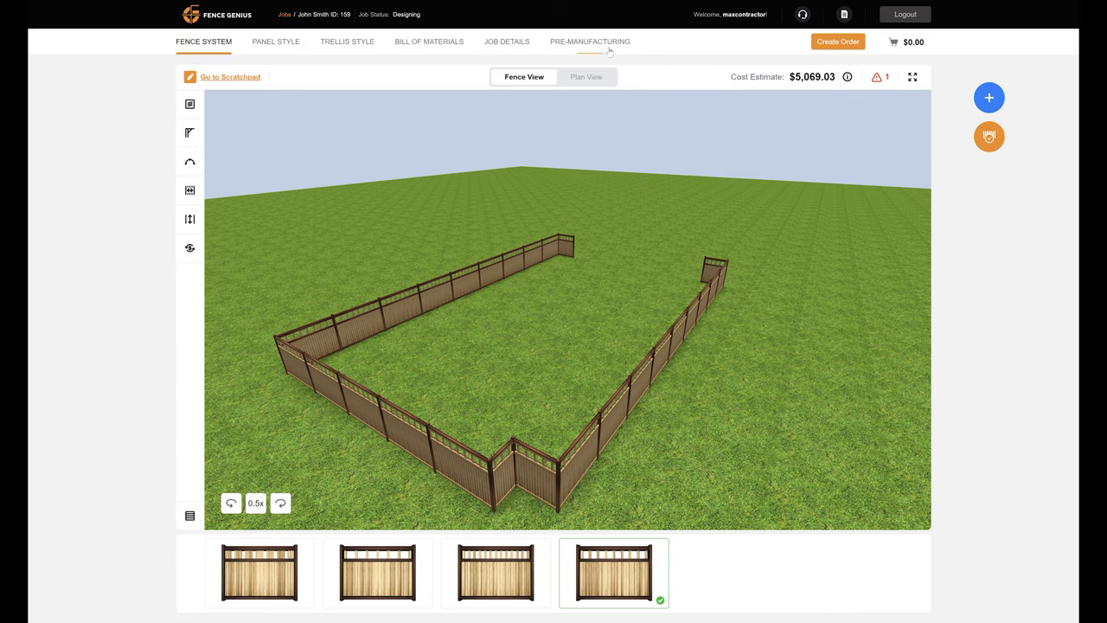
- Switch to the PRE-MANUFACTURING tab to view the rail, board and tip-cutting workflows
left_click(607, 41)
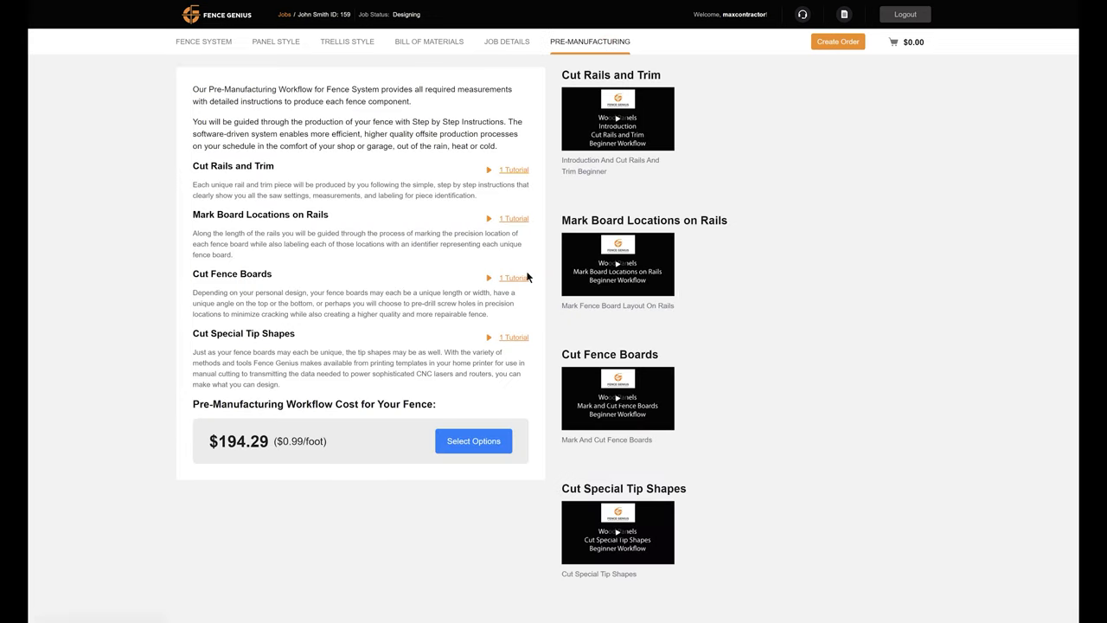